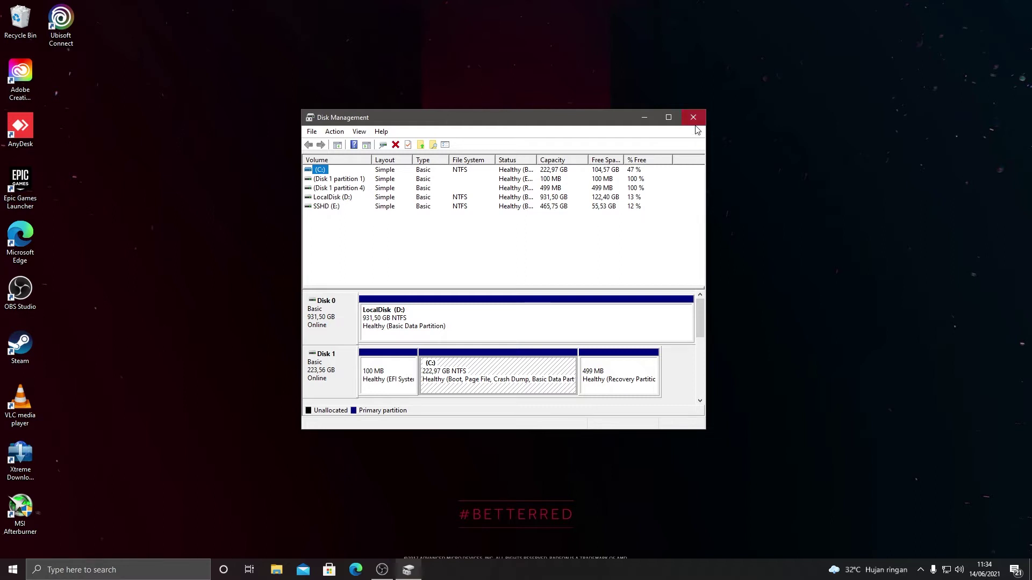
Close the standalone Disk Management window and launch Computer Management by running compmgmt.msc
click(694, 123)
key(super+r)
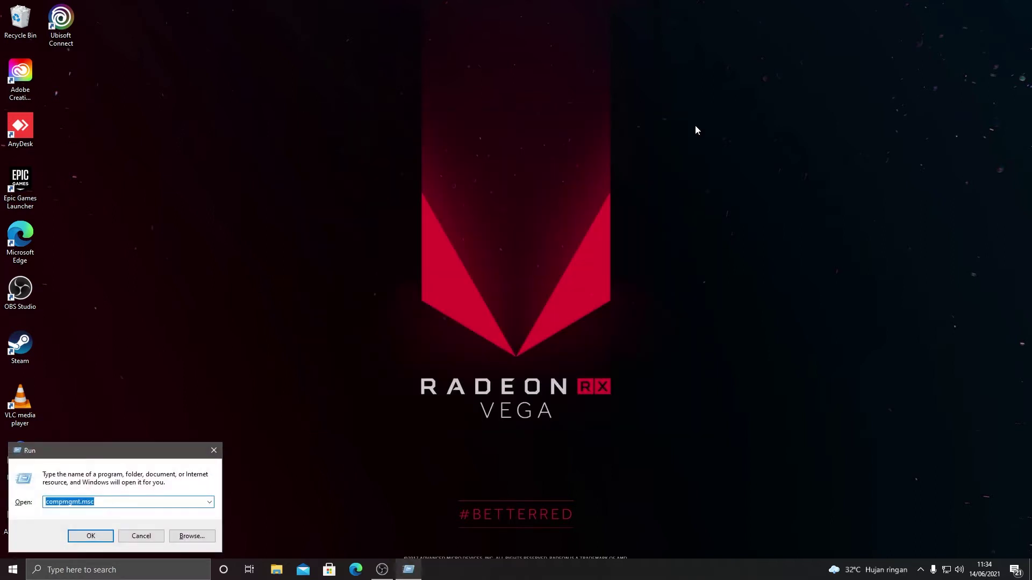
text(d)
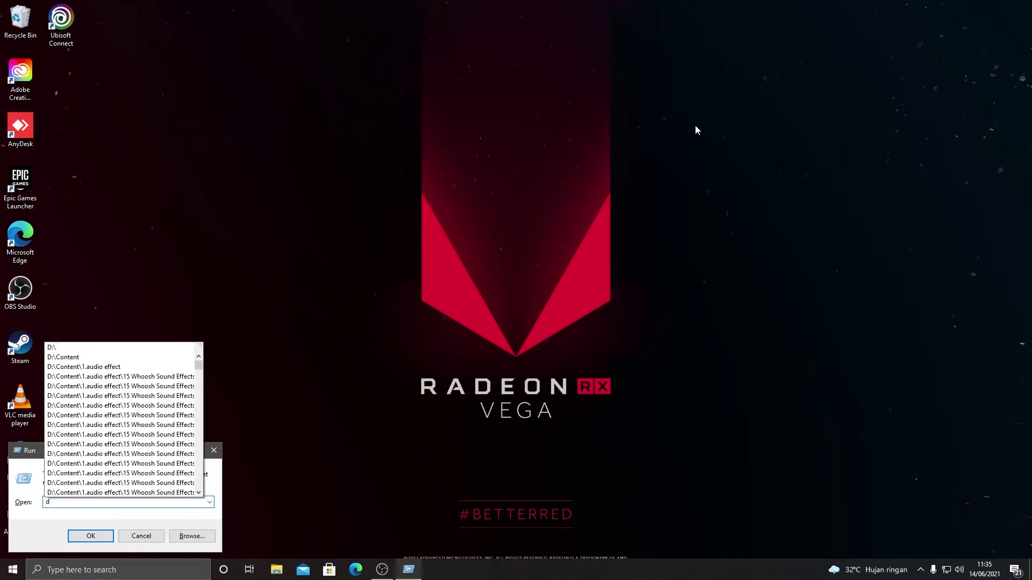
key(BackSpace)
text(compmgmt)
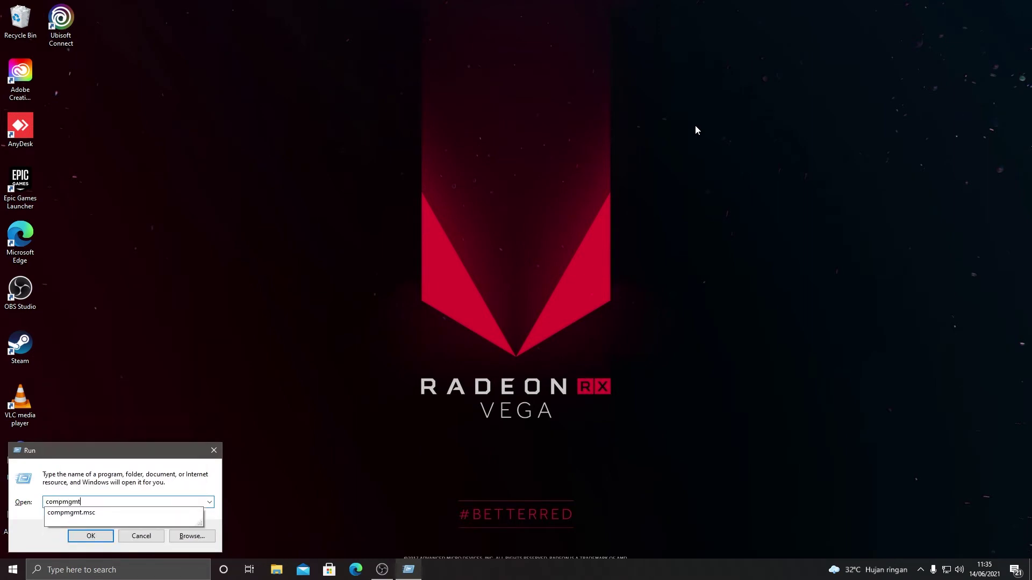
text(.msc)
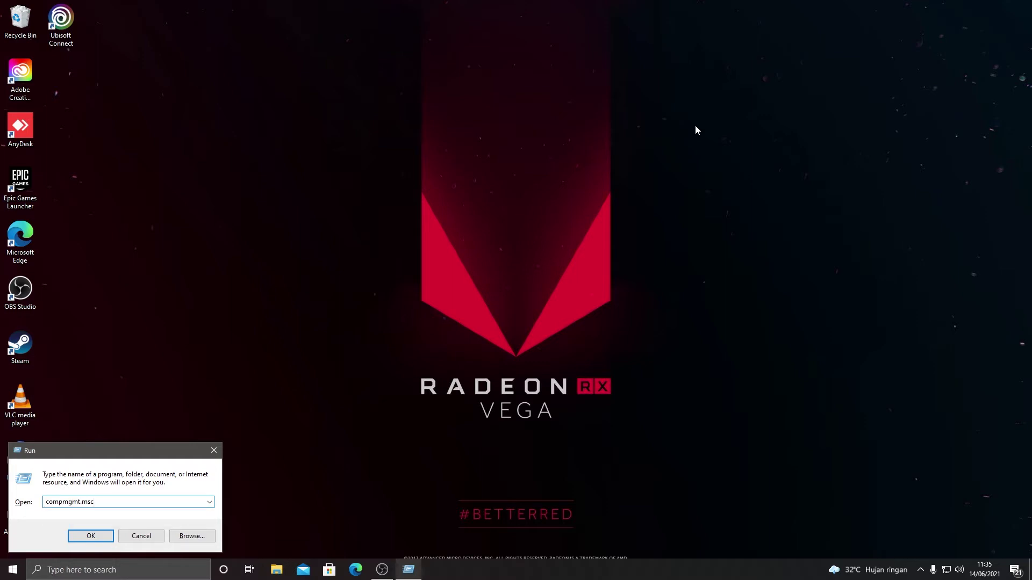
key(Return)
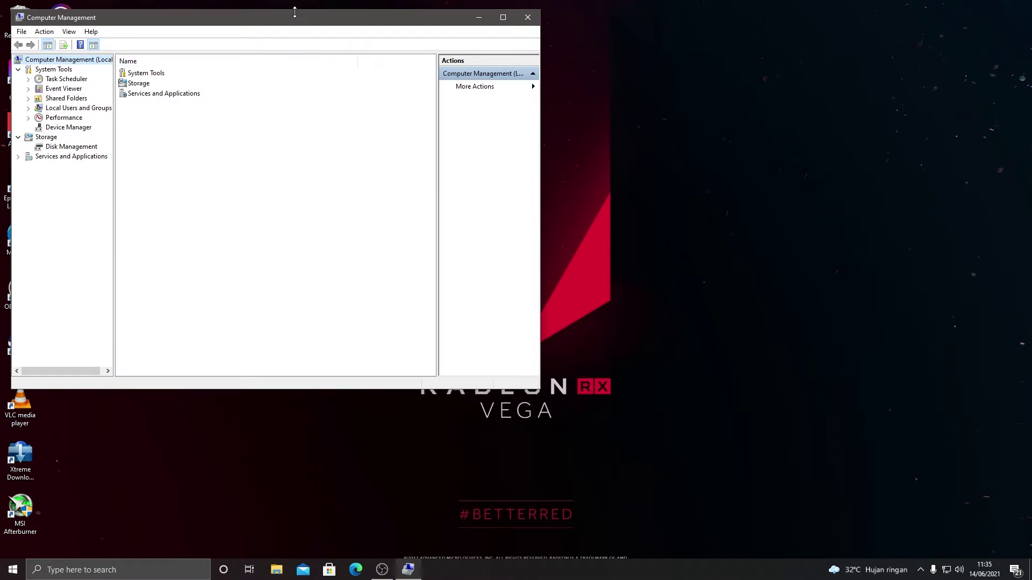
Show Disk Management within Computer Management, and reposition and enlarge the window on the desktop
drag(293, 19, 417, 108)
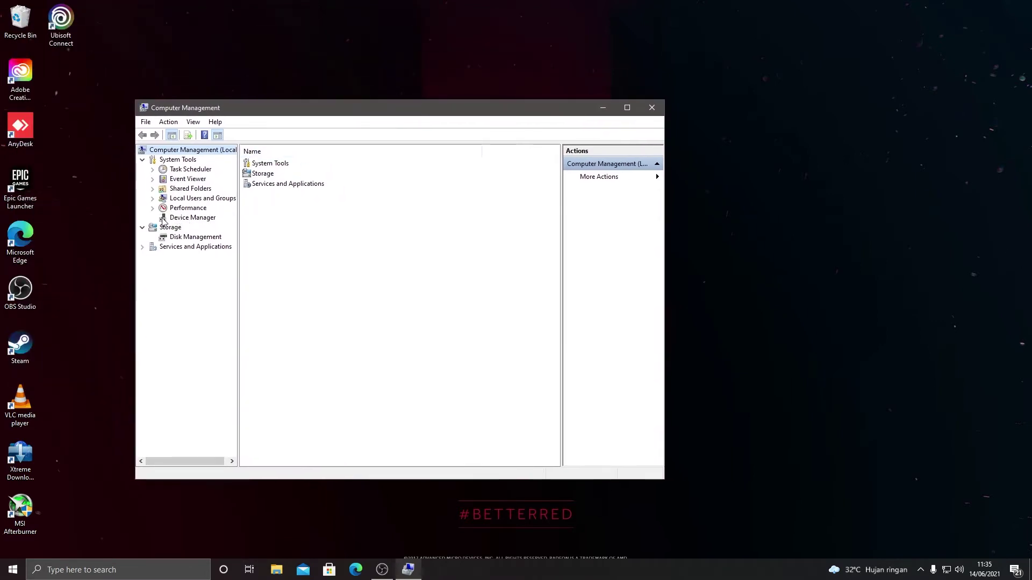
click(193, 238)
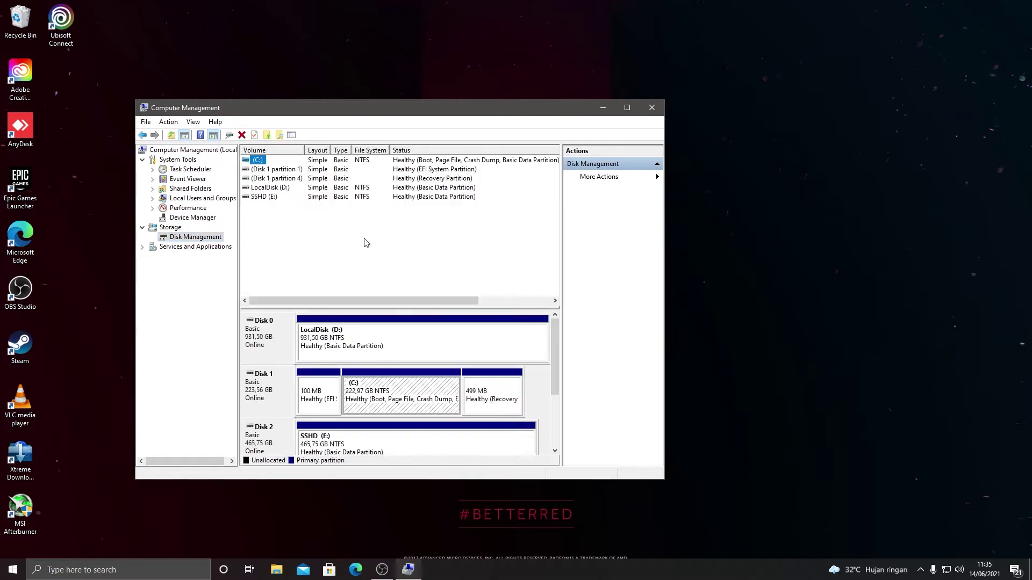
drag(413, 109, 487, 97)
drag(738, 467, 767, 481)
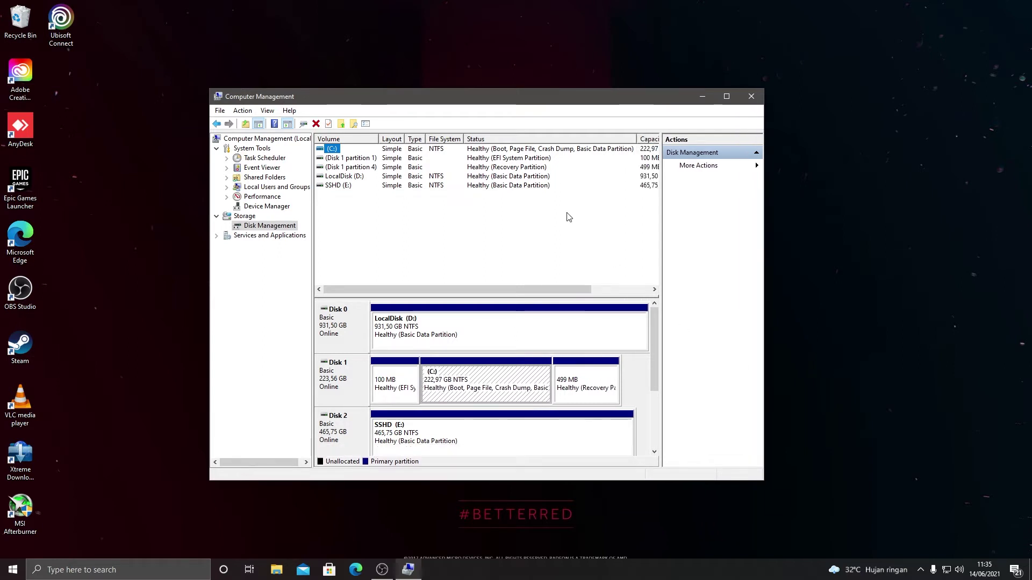
drag(488, 101, 463, 98)
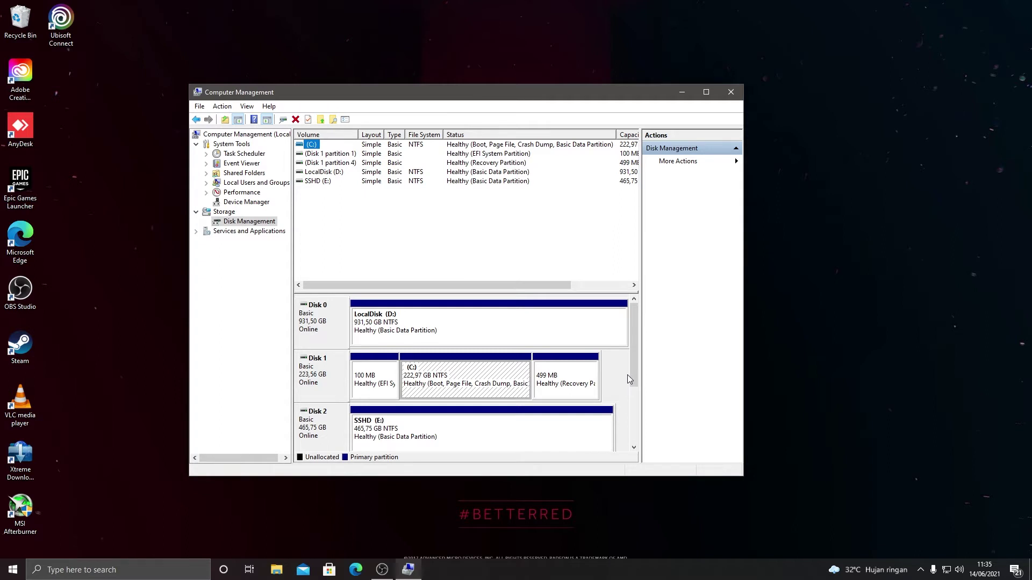
Examine Disk 3's unallocated space and the conversion options available for the disk
drag(633, 367, 634, 406)
click(396, 376)
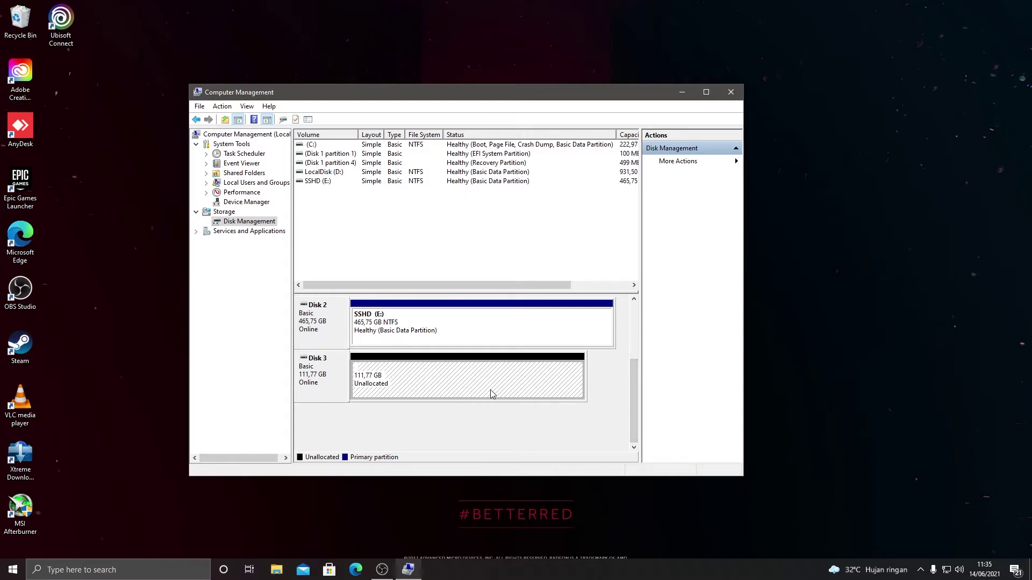
click(337, 385)
right_click(337, 385)
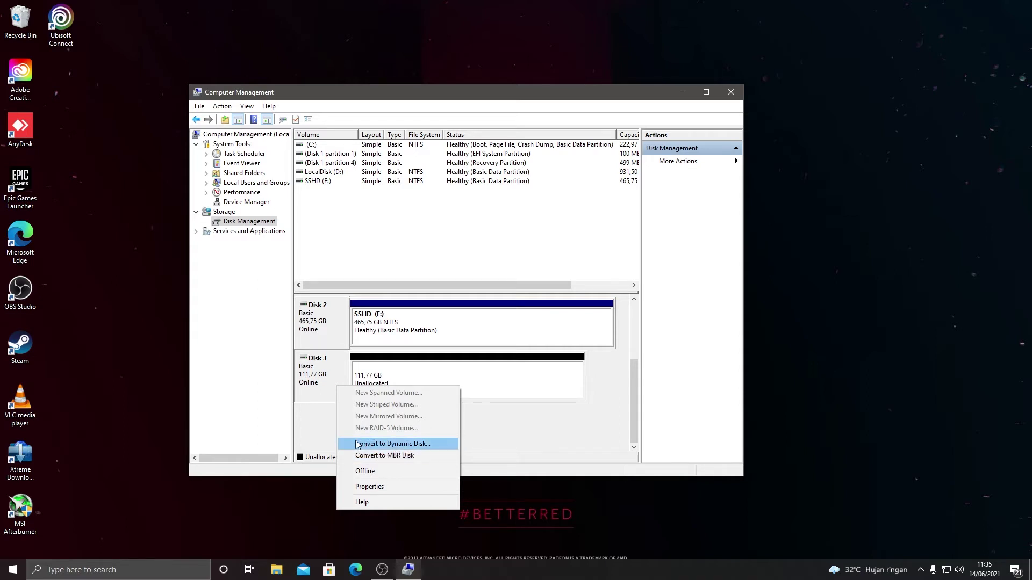
click(556, 429)
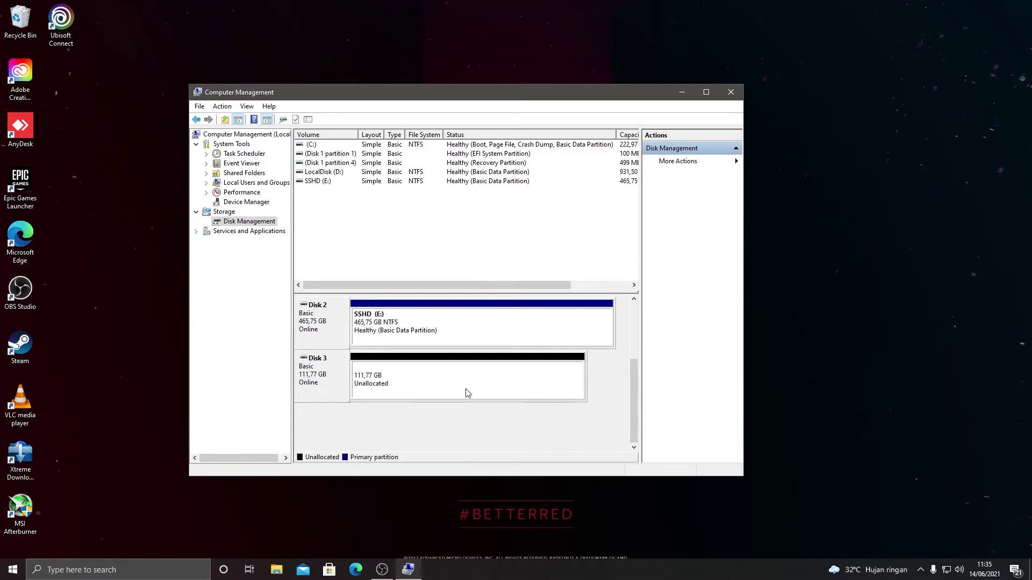
Start a new simple volume in Disk 3's unallocated space with a size of 114456 MB
click(371, 371)
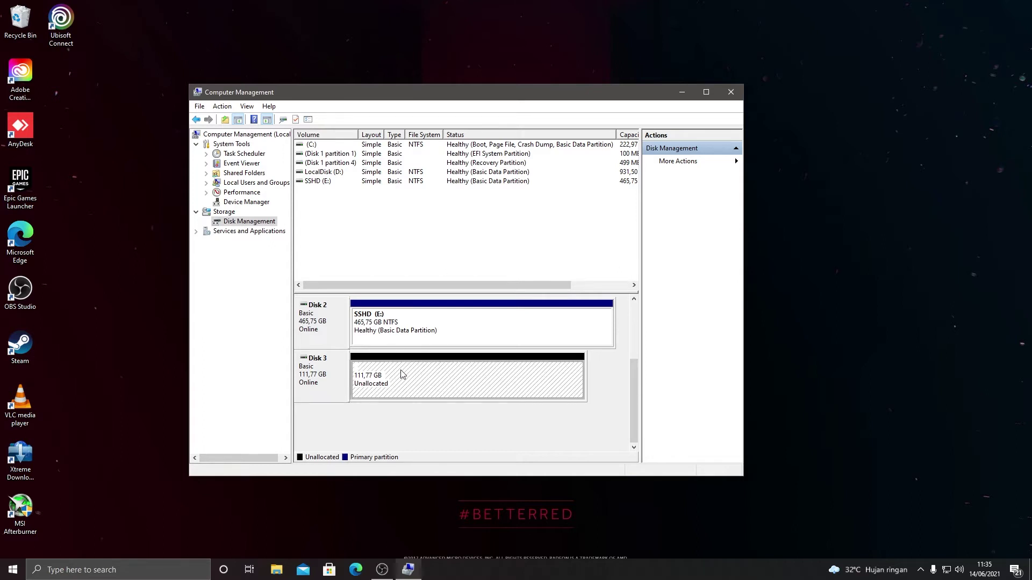
right_click(461, 383)
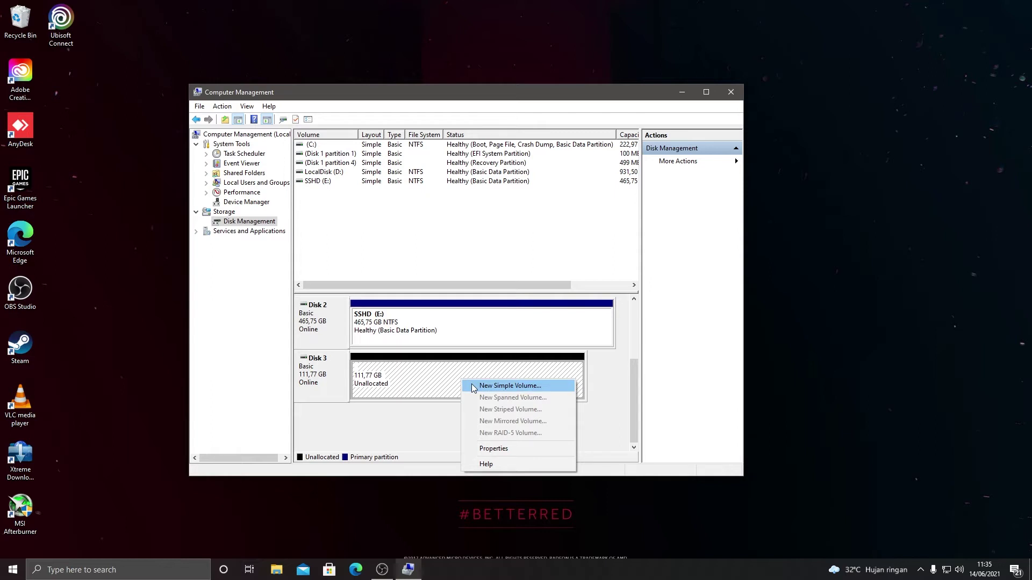
click(525, 388)
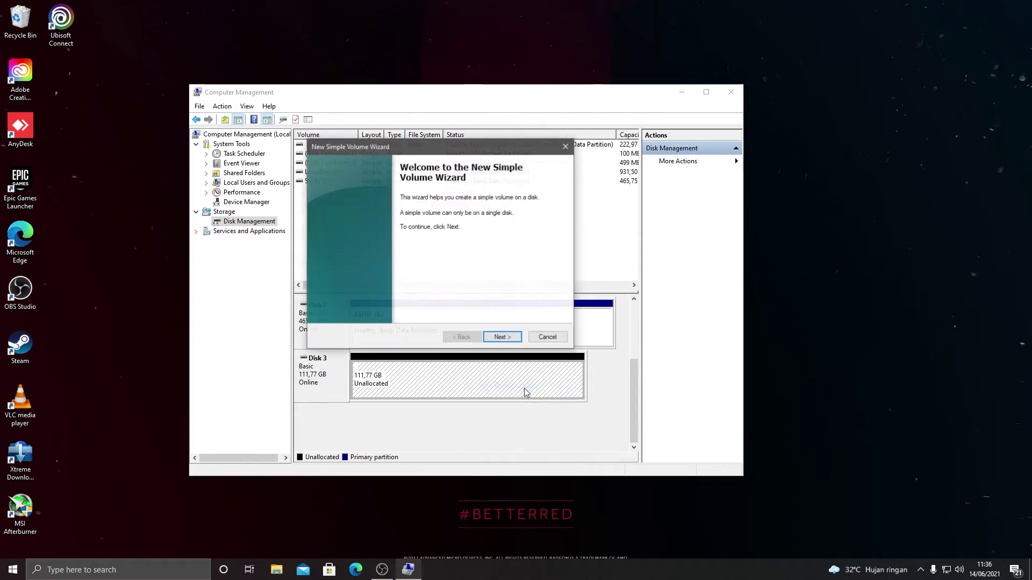
click(514, 340)
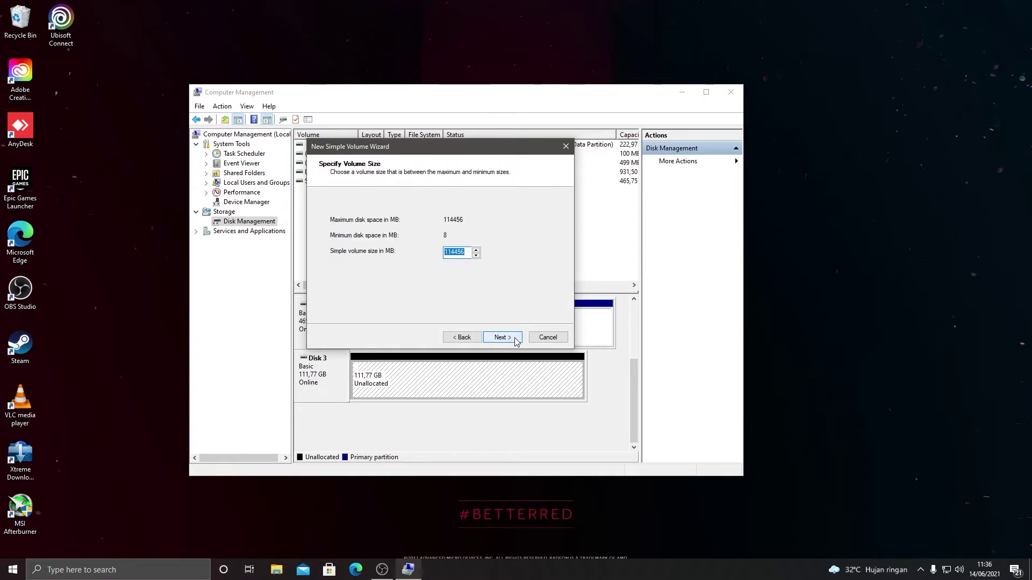
click(460, 256)
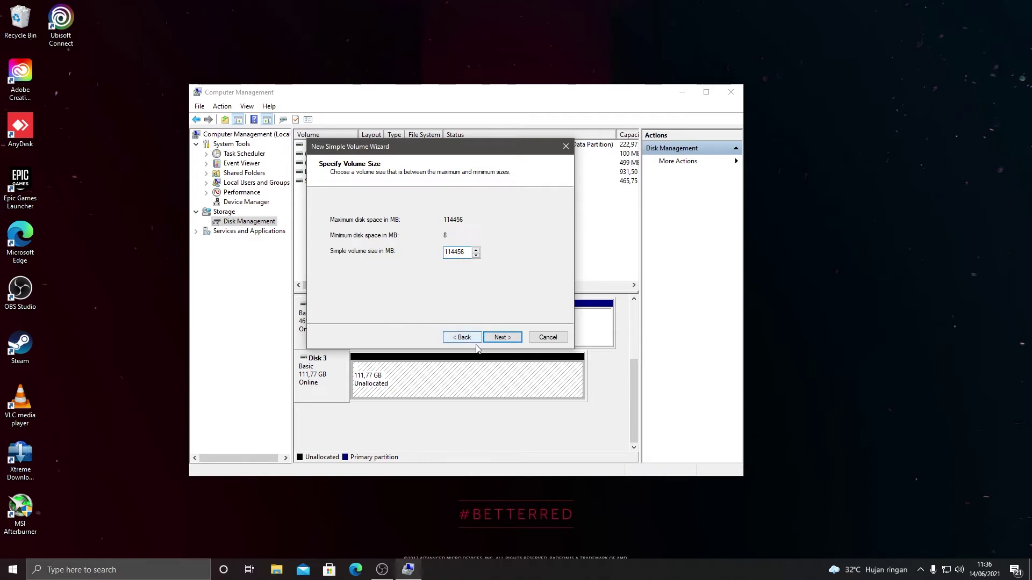
click(500, 339)
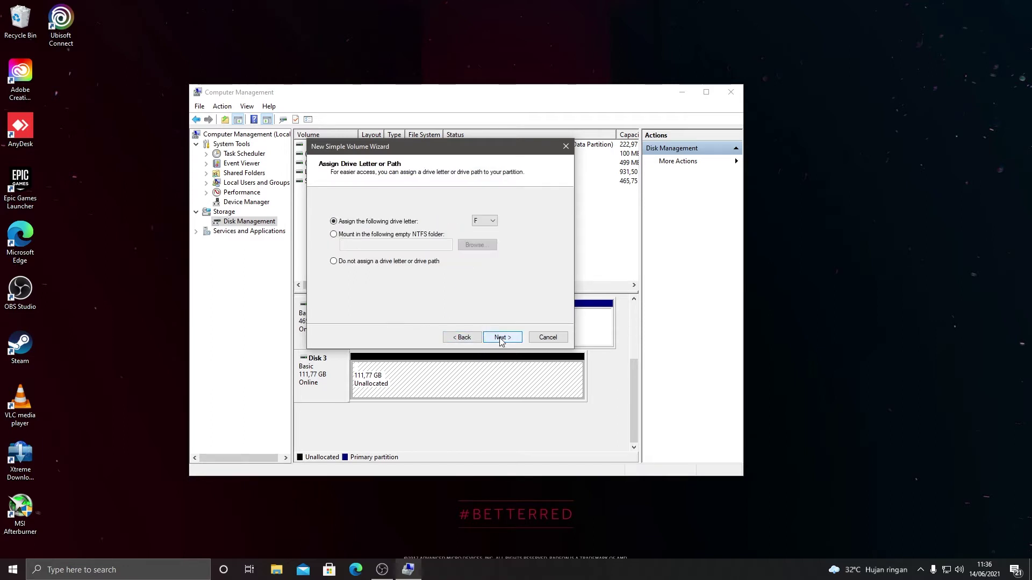
Assign drive letter F to the new simple volume
click(487, 222)
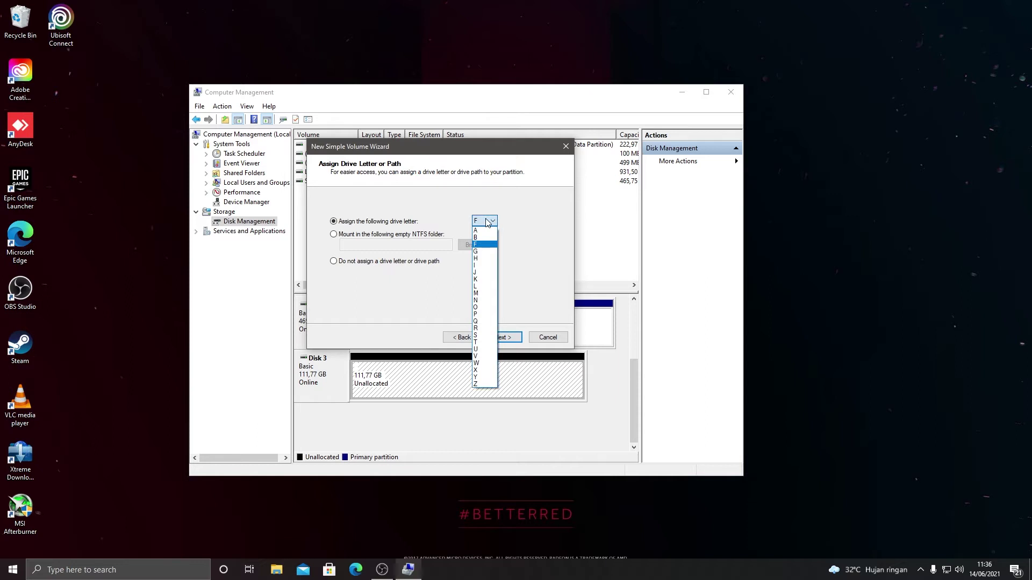
click(487, 222)
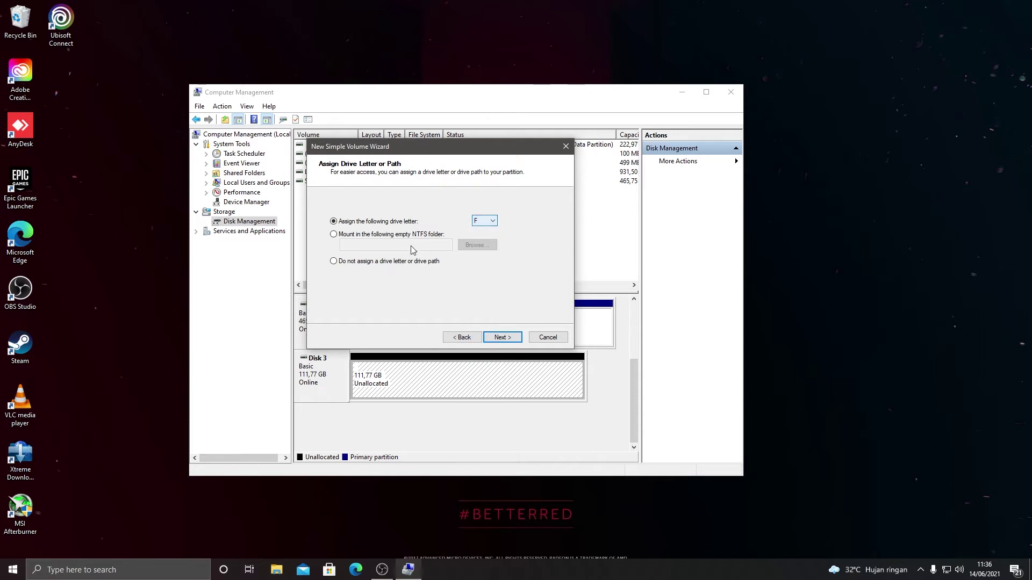
click(494, 337)
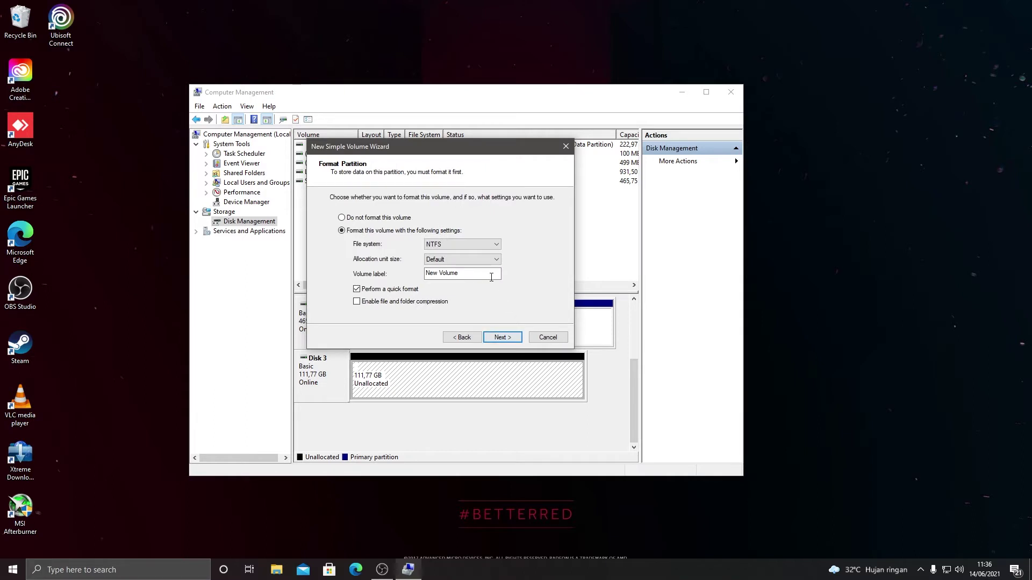
Set the volume to a quick NTFS format with the label New Volume, review the summary and create it
click(473, 246)
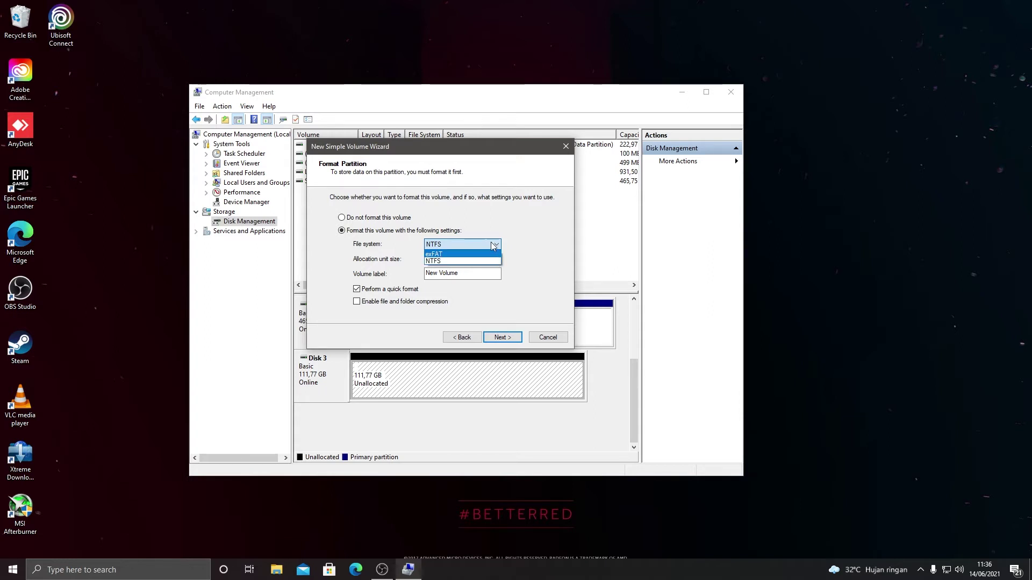
click(493, 261)
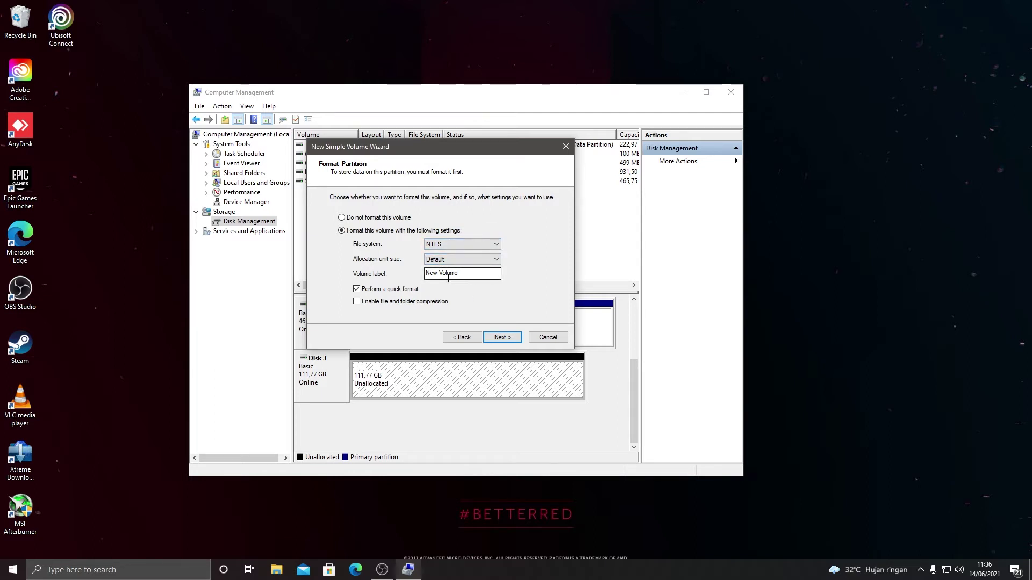
click(496, 339)
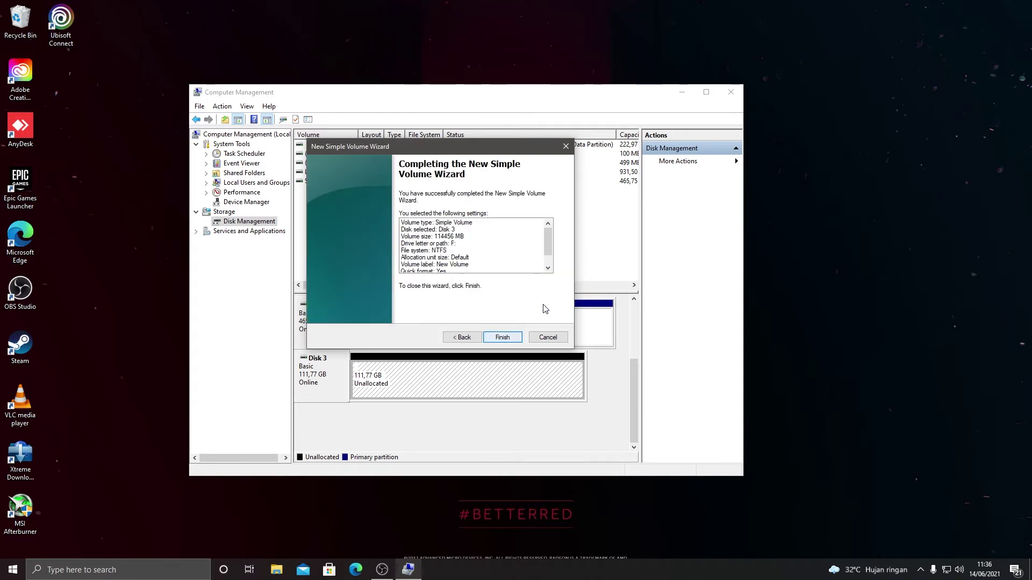
drag(547, 249, 547, 256)
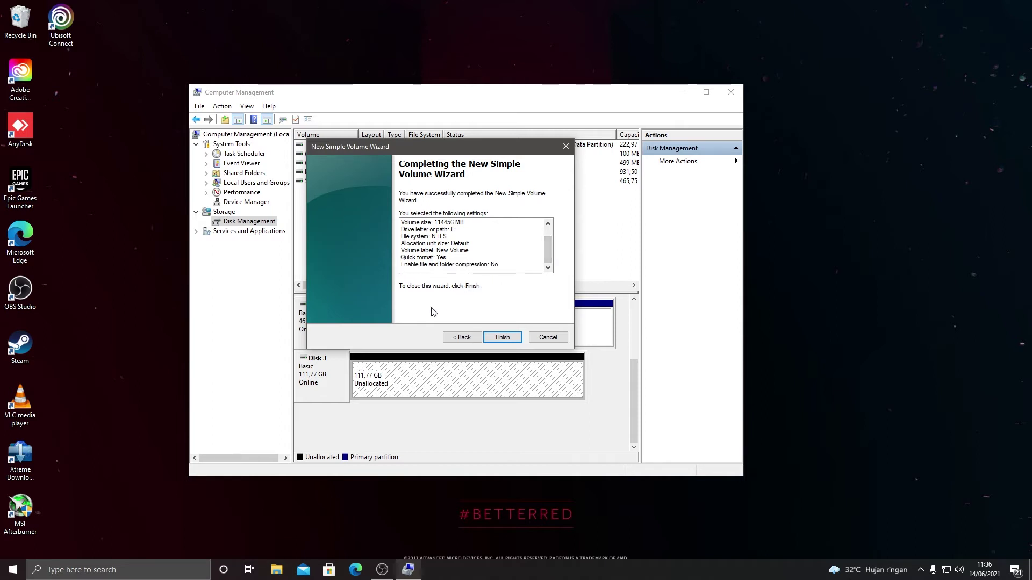
click(498, 336)
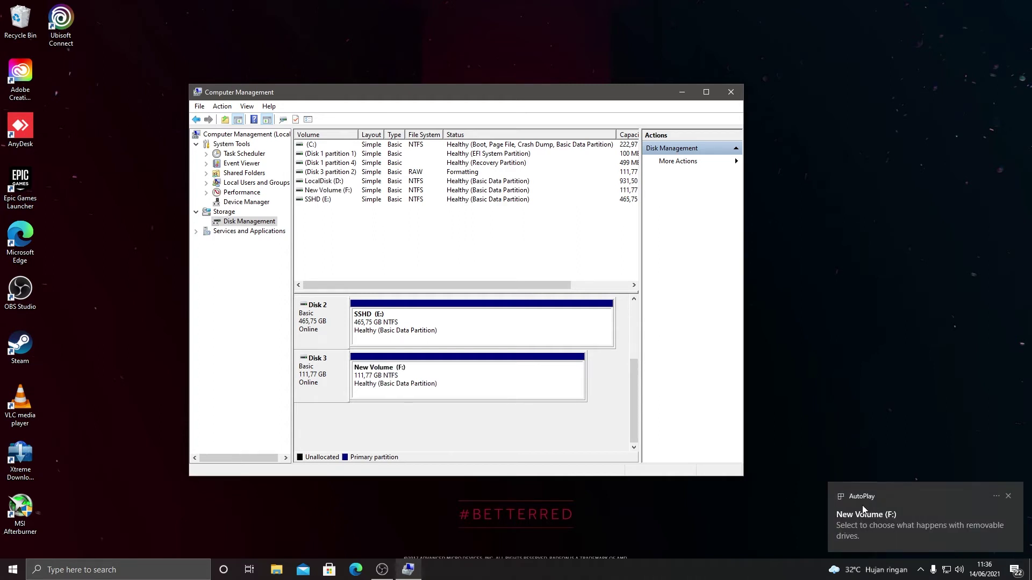
Switch to File Explorer, open New Volume (F:) and check the drive's capacity in its properties
click(277, 570)
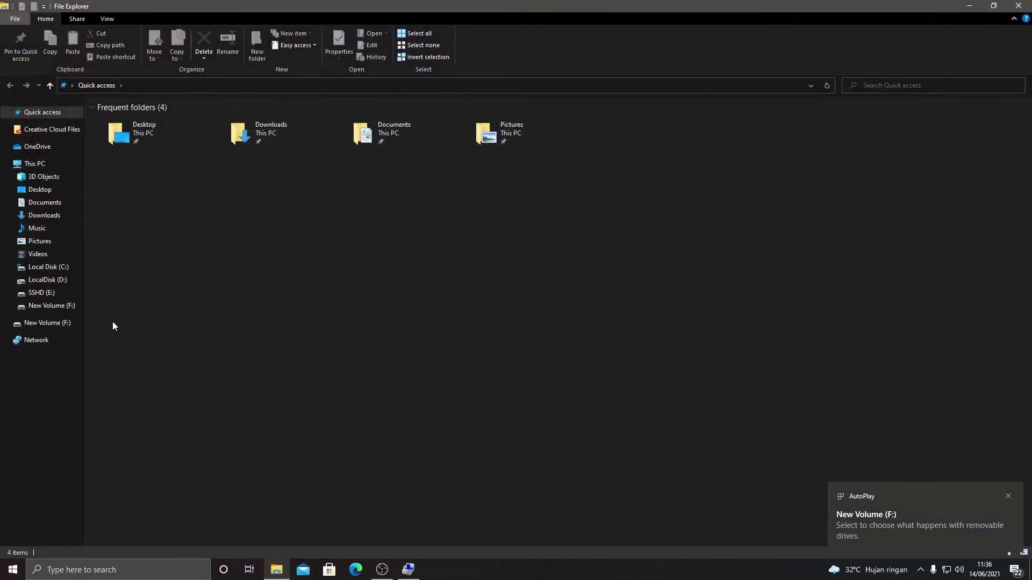
click(71, 307)
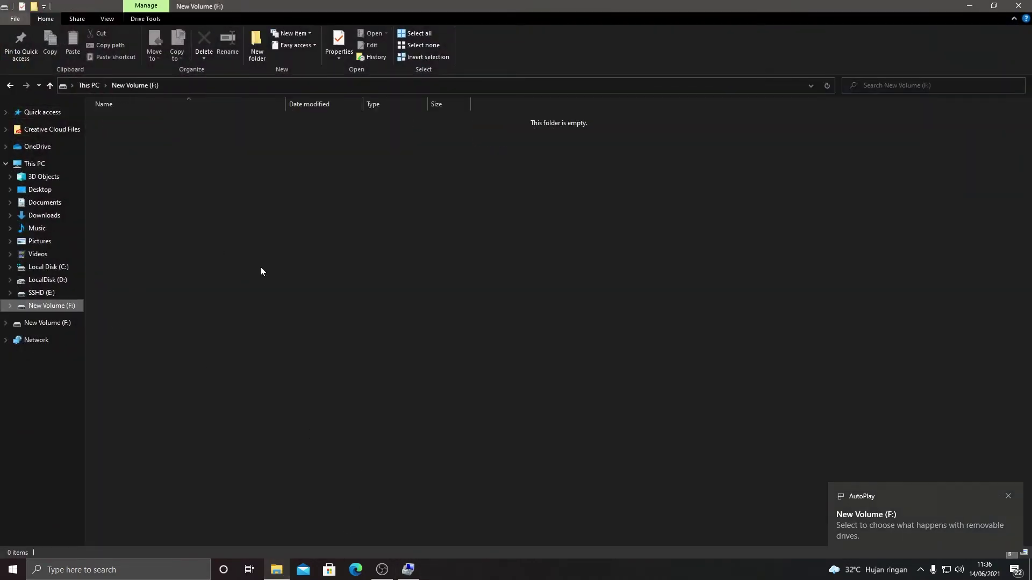
right_click(63, 305)
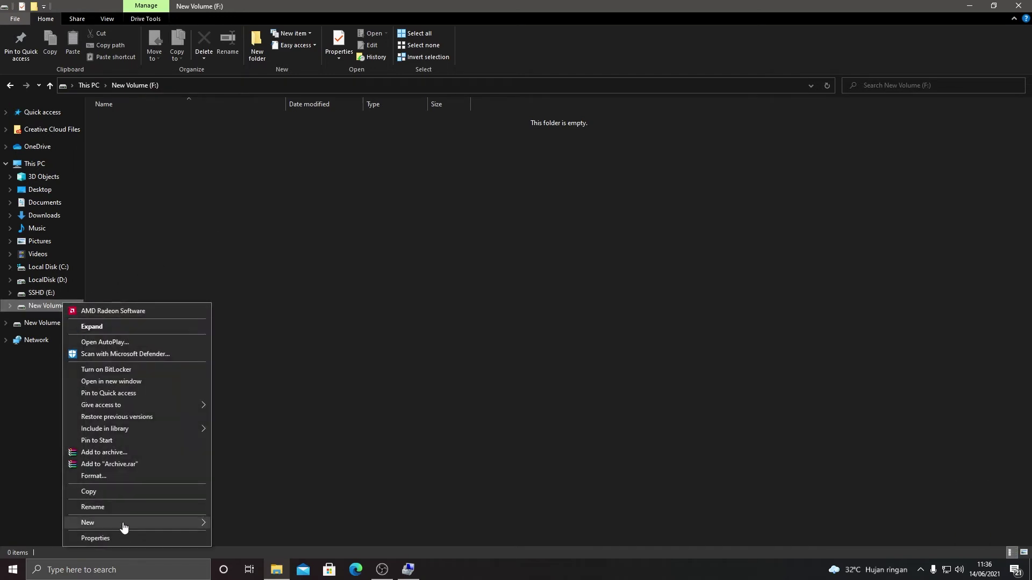
click(126, 539)
drag(206, 292, 340, 206)
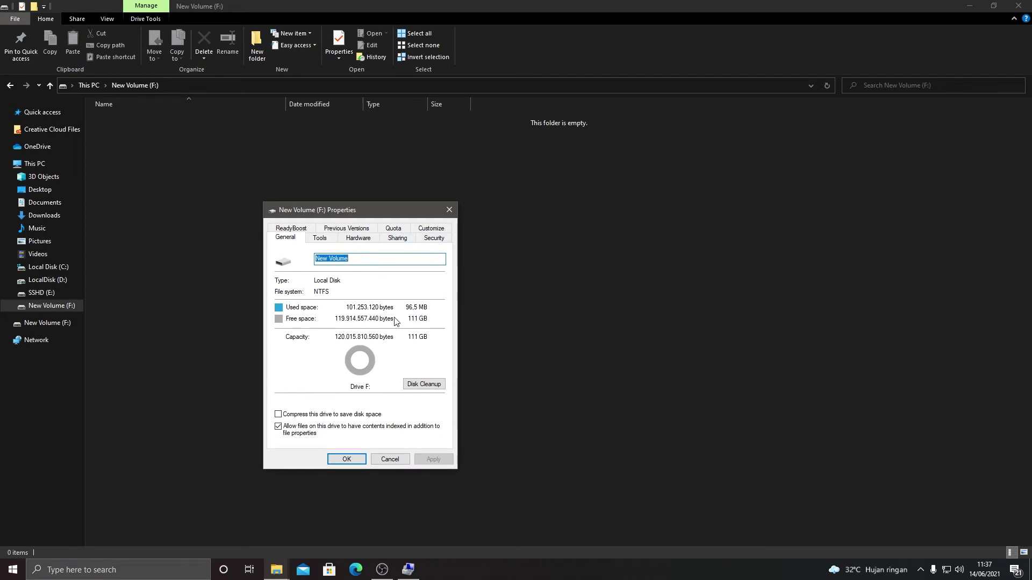
click(449, 209)
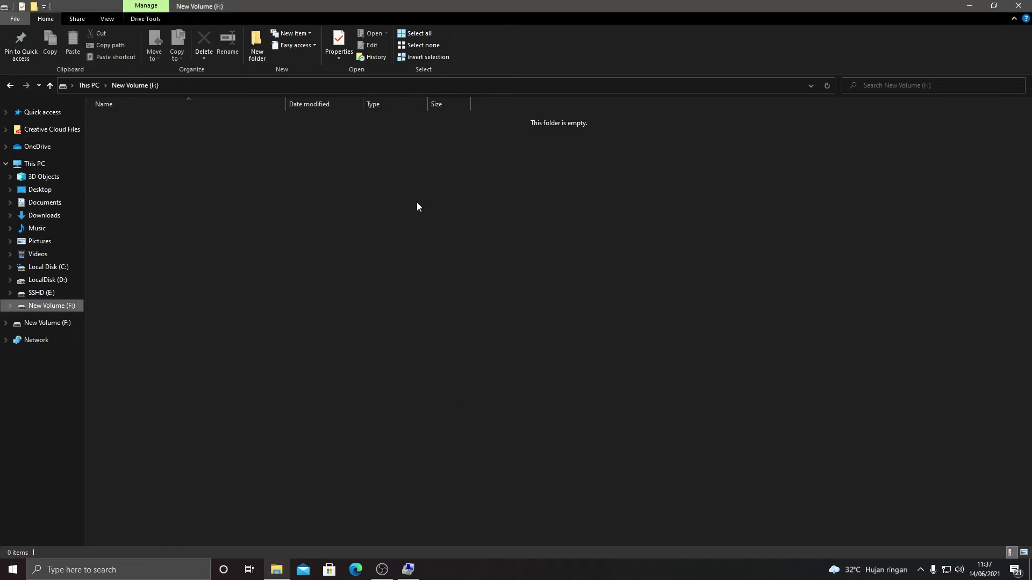
click(56, 169)
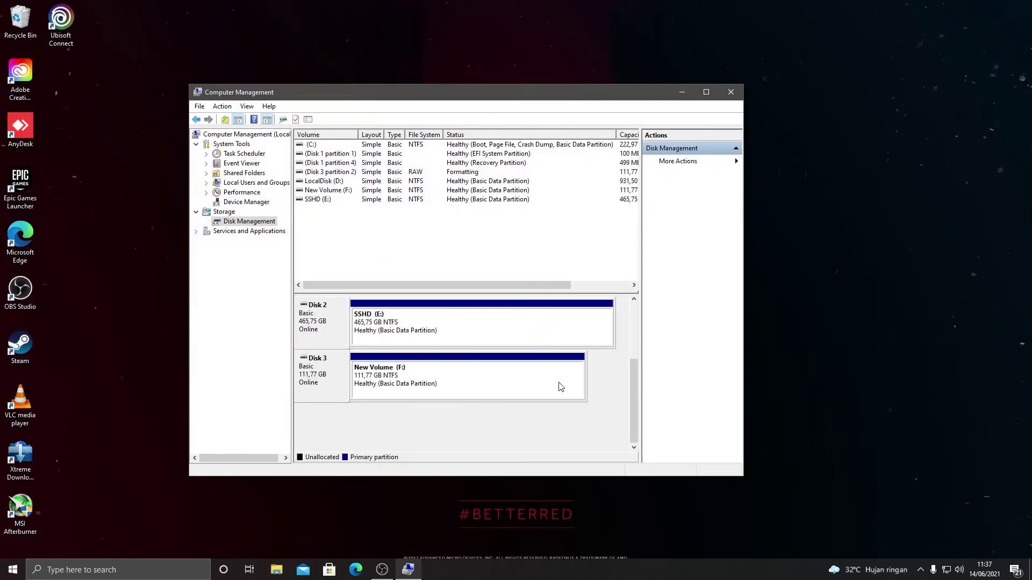
Open the Shrink Volume settings for New Volume (F:) on Disk 3
click(489, 383)
drag(482, 98, 497, 97)
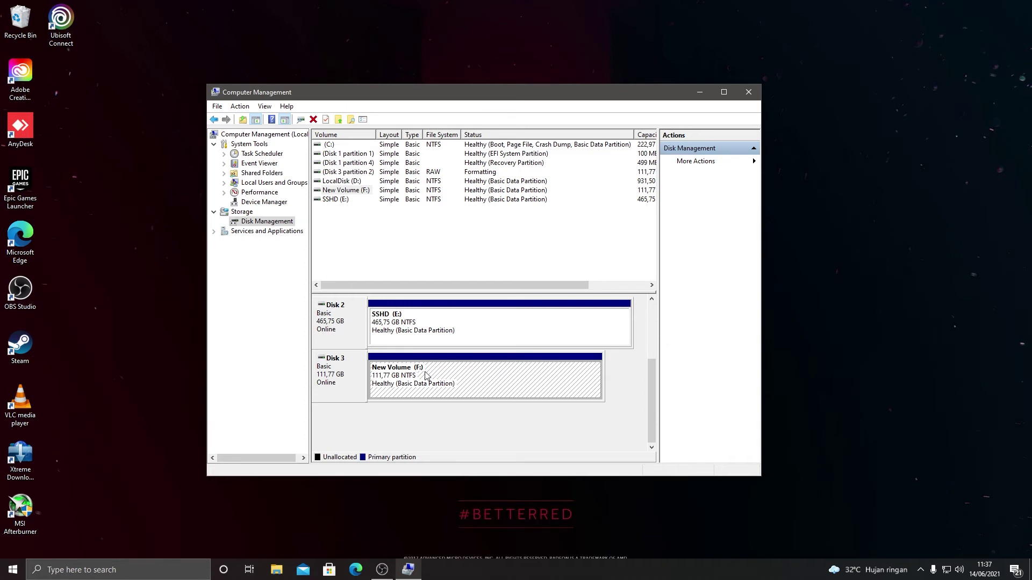
right_click(455, 383)
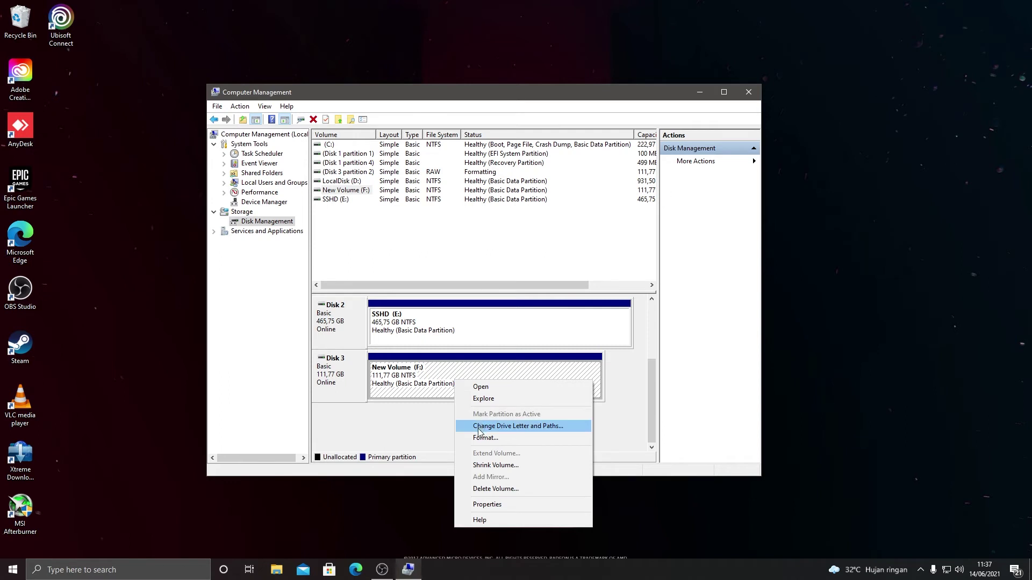
click(483, 471)
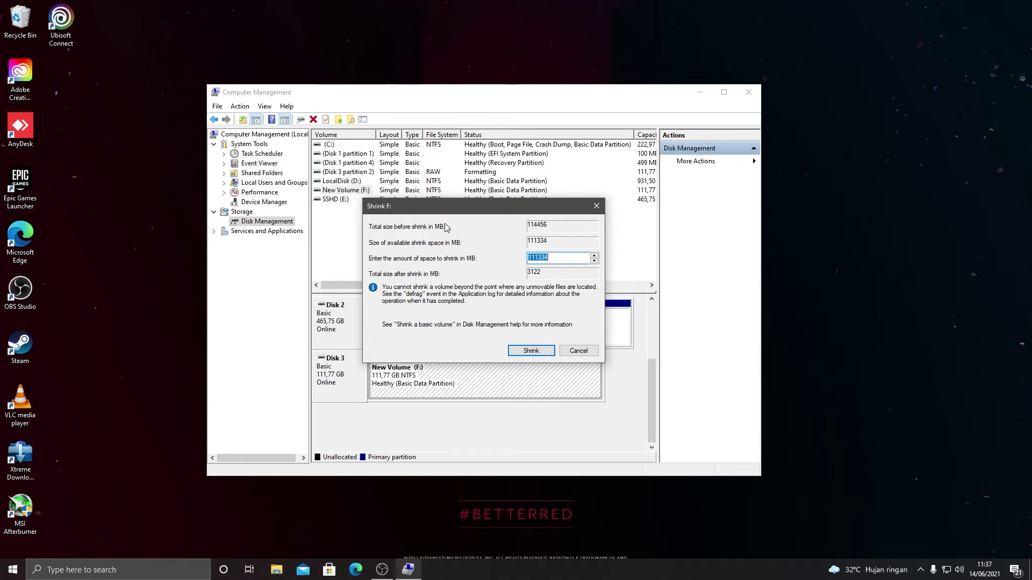
Switch to File Explorer, check the space on New Volume (F:) under This PC, and return to the shrink settings
click(278, 574)
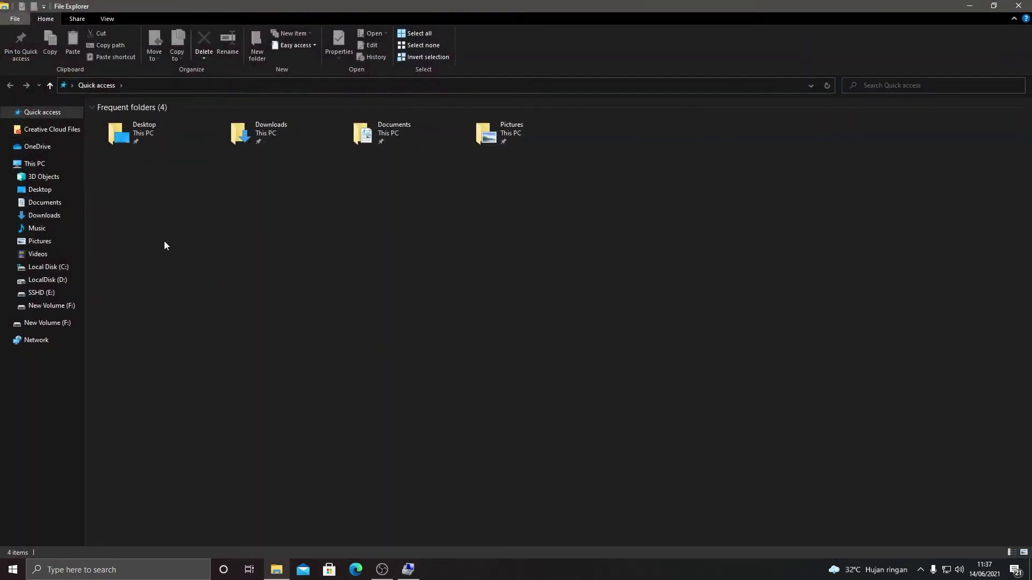
click(65, 162)
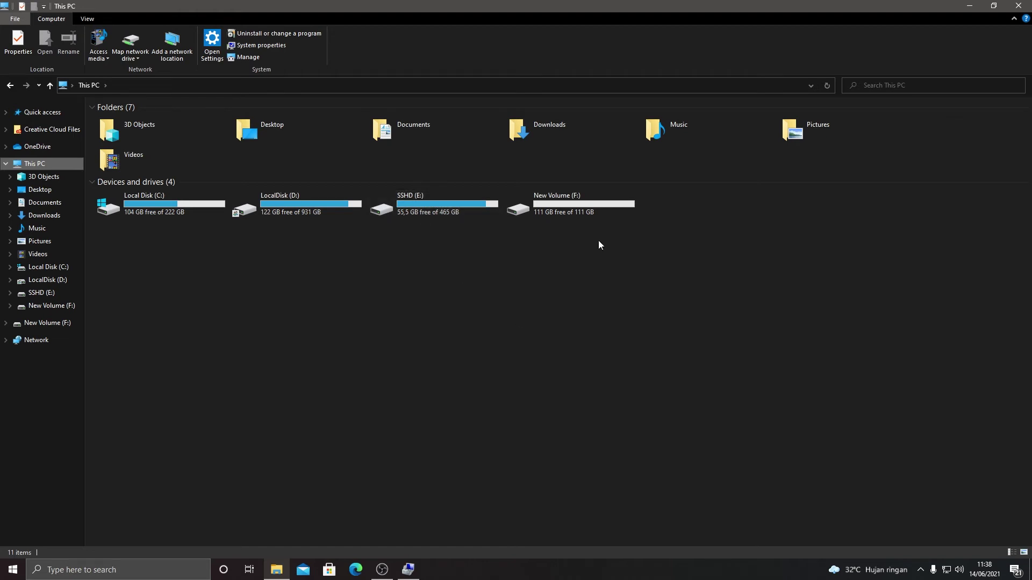
mouse_move(576, 221)
click(412, 573)
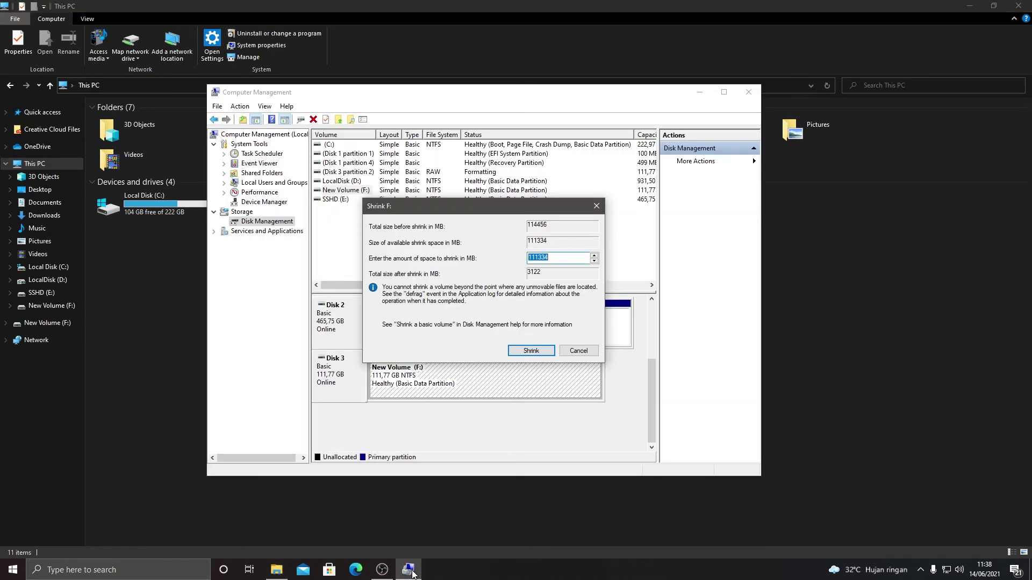
click(789, 4)
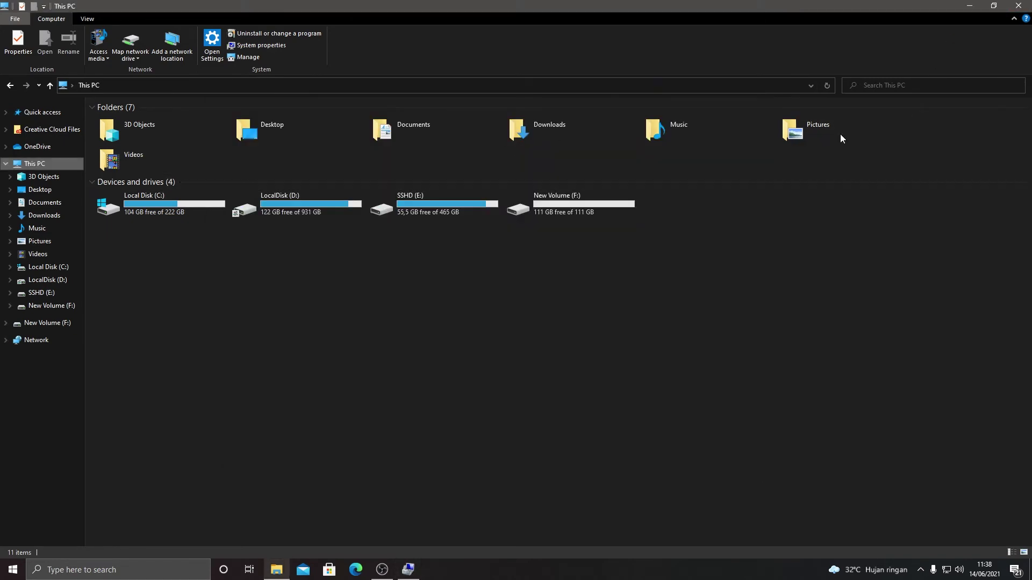
click(1019, 5)
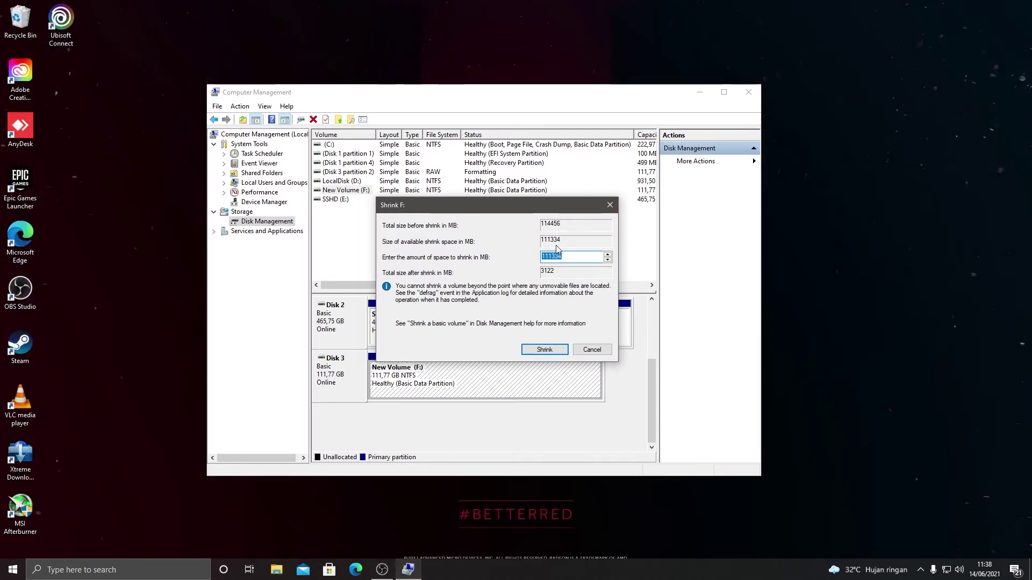
Set the amount of space to shrink to 50500 MB and shrink New Volume (F:)
click(570, 256)
drag(545, 208, 649, 206)
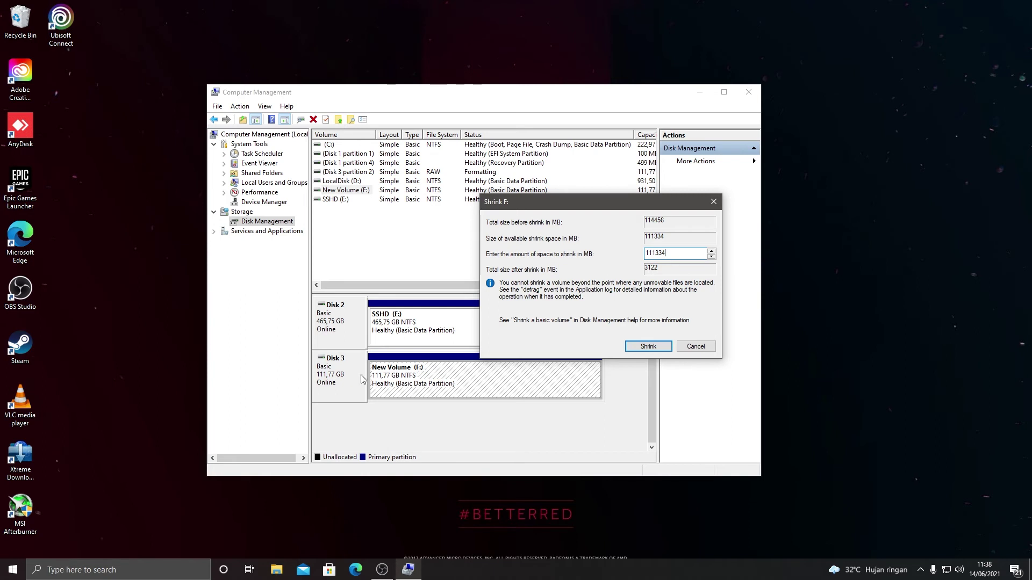
drag(671, 257, 617, 257)
text(50)
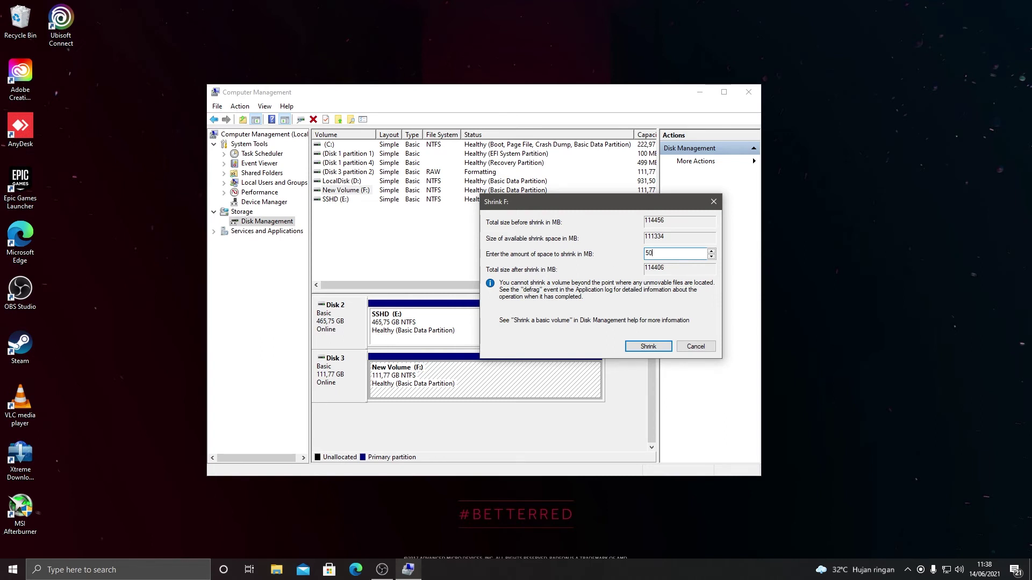
text(500)
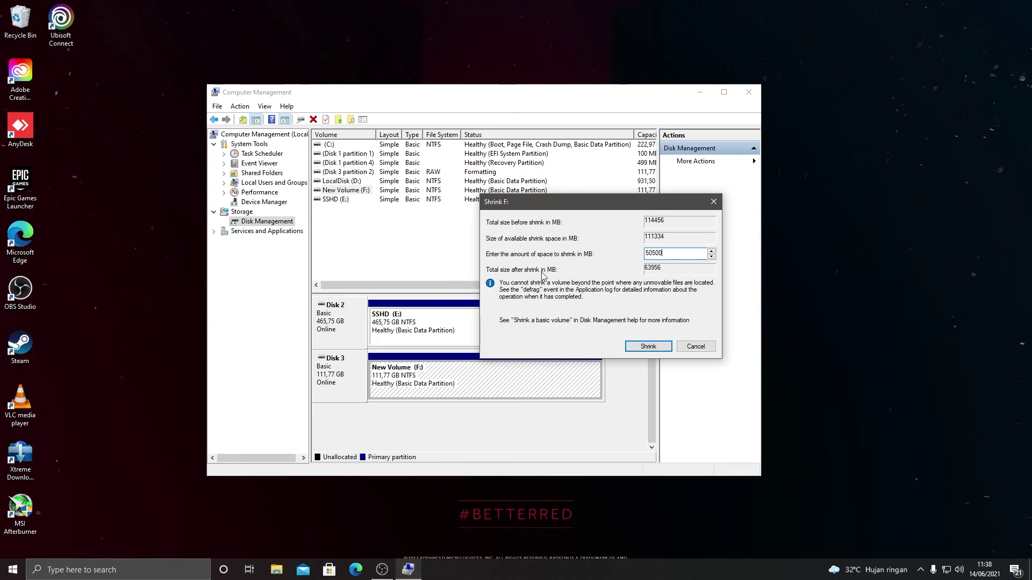
mouse_move(545, 201)
mouse_down()
mouse_move(521, 213)
mouse_move(532, 211)
mouse_up()
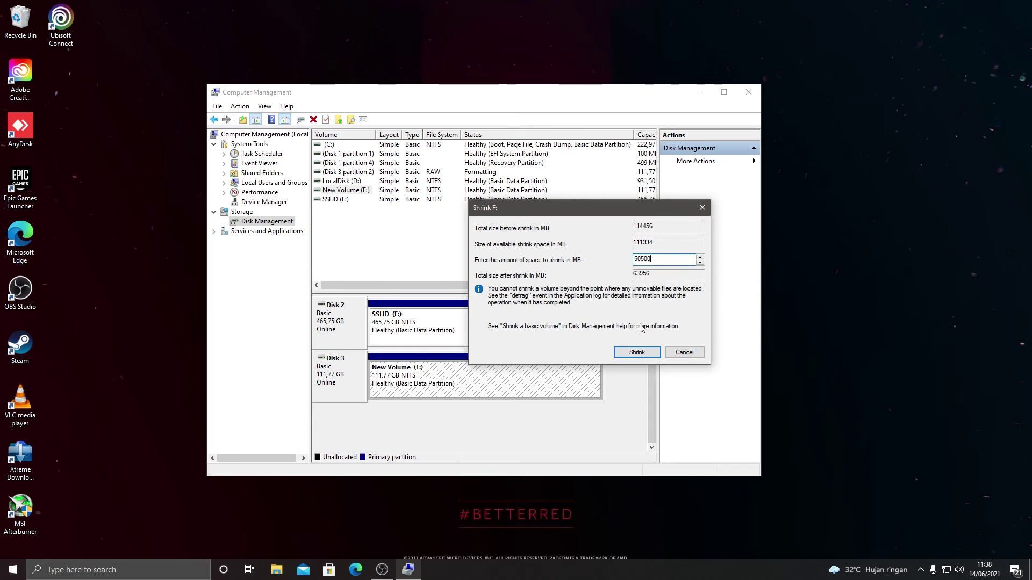
click(633, 353)
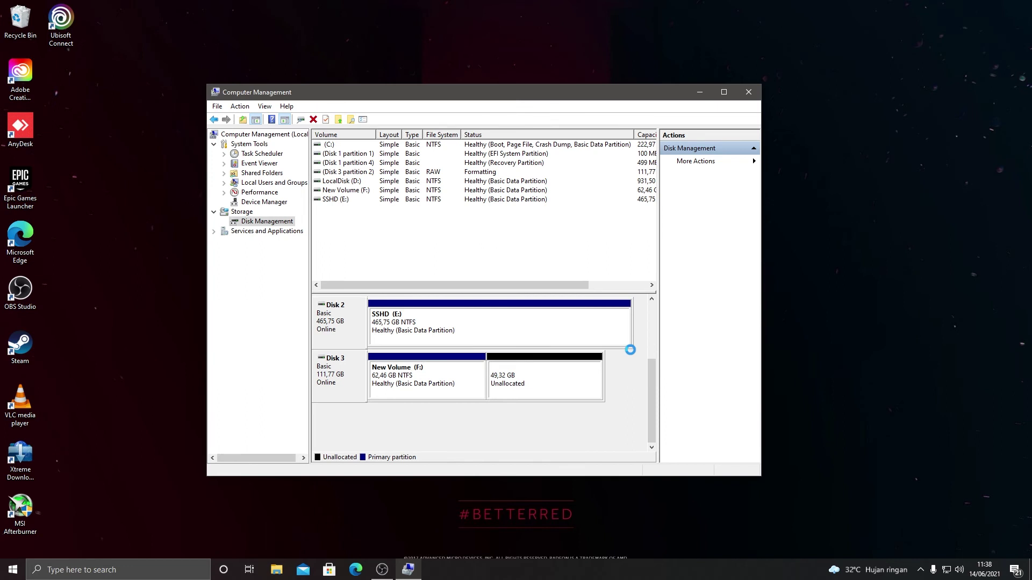
Compare New Volume (F:) with the unallocated space beside it on Disk 3
click(438, 391)
click(505, 389)
click(440, 386)
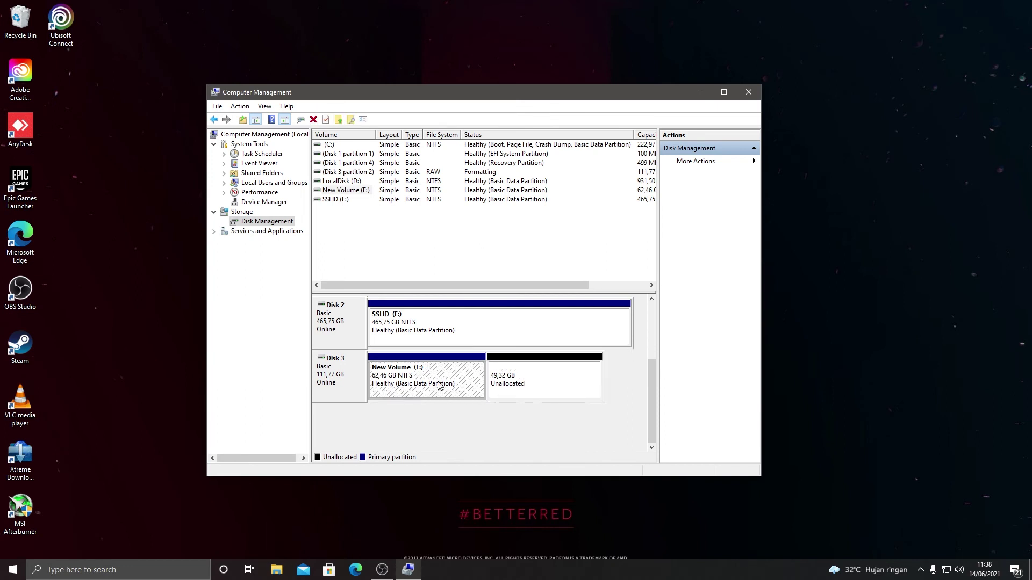
click(514, 379)
click(462, 389)
click(539, 390)
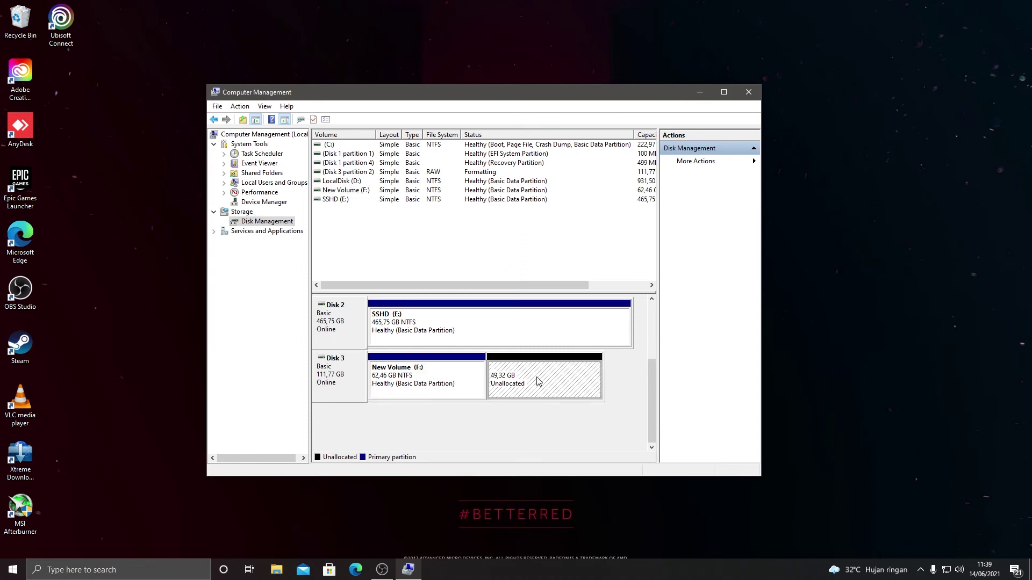
Start a new simple volume of 50500 MB in Disk 3's unallocated space and assign it drive letter G
right_click(537, 378)
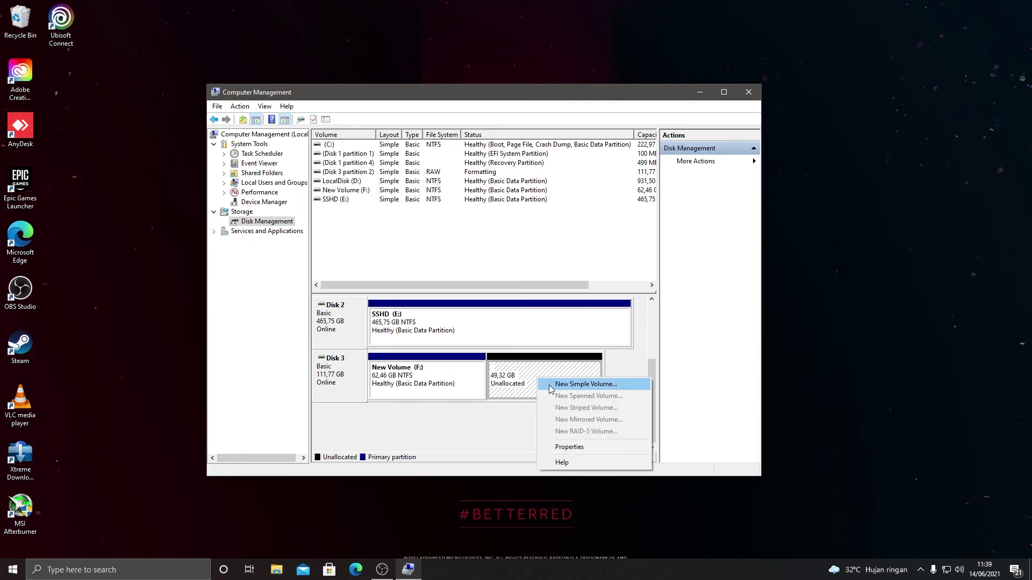
click(551, 385)
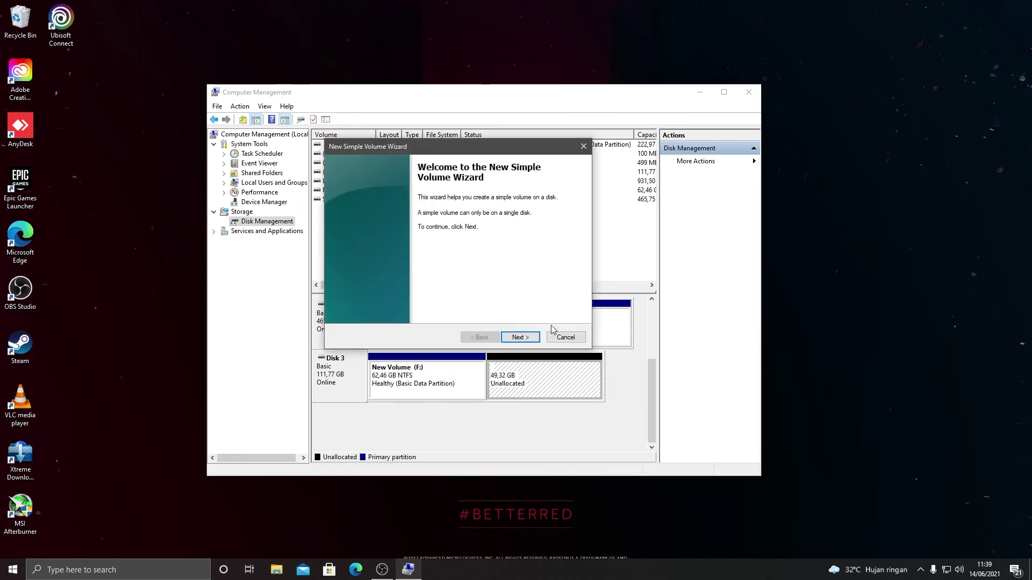
click(511, 337)
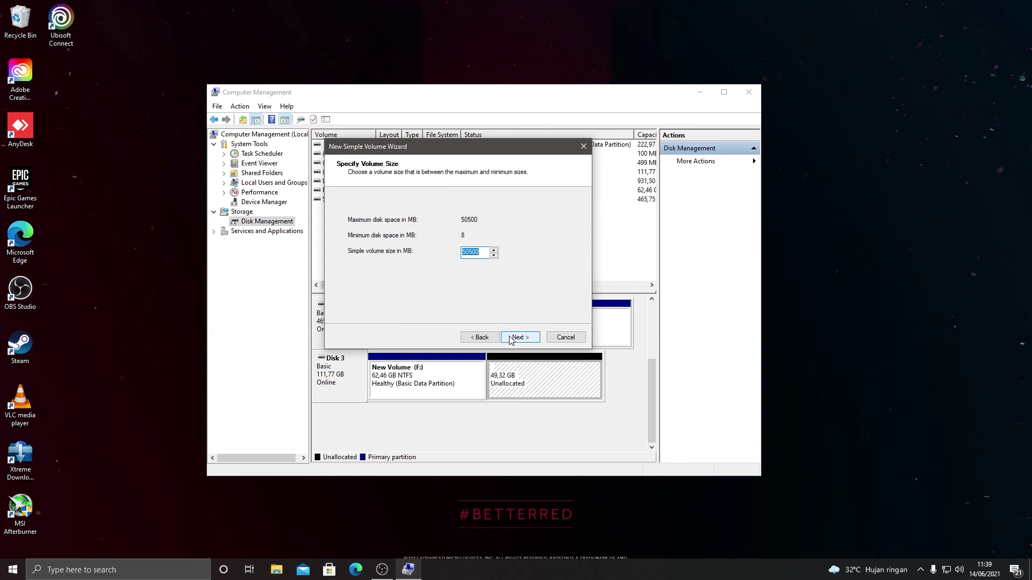
click(511, 338)
click(511, 338)
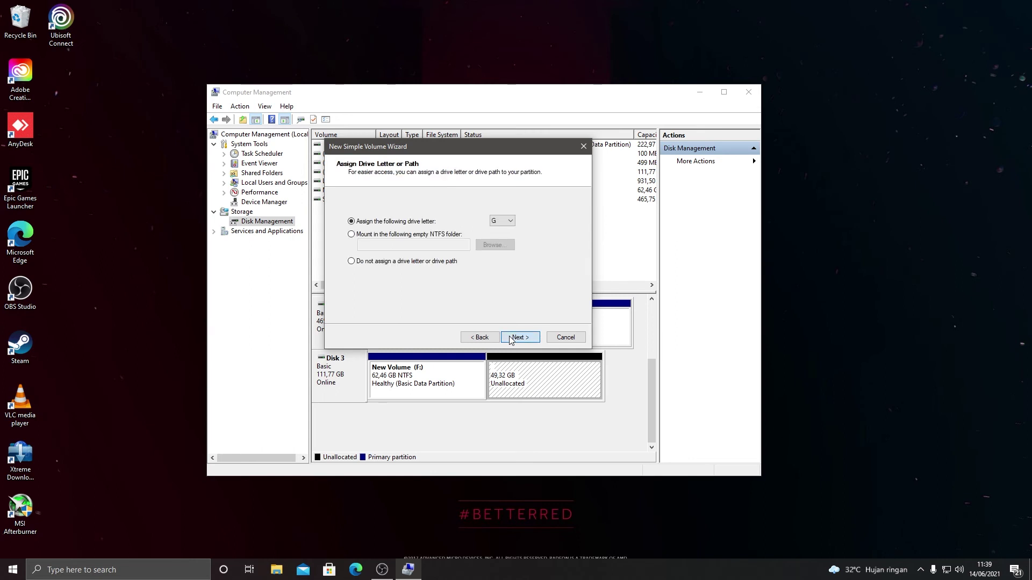
Set a quick NTFS format with default allocation unit size and the label New Volume, review the summary and create the volume
click(482, 244)
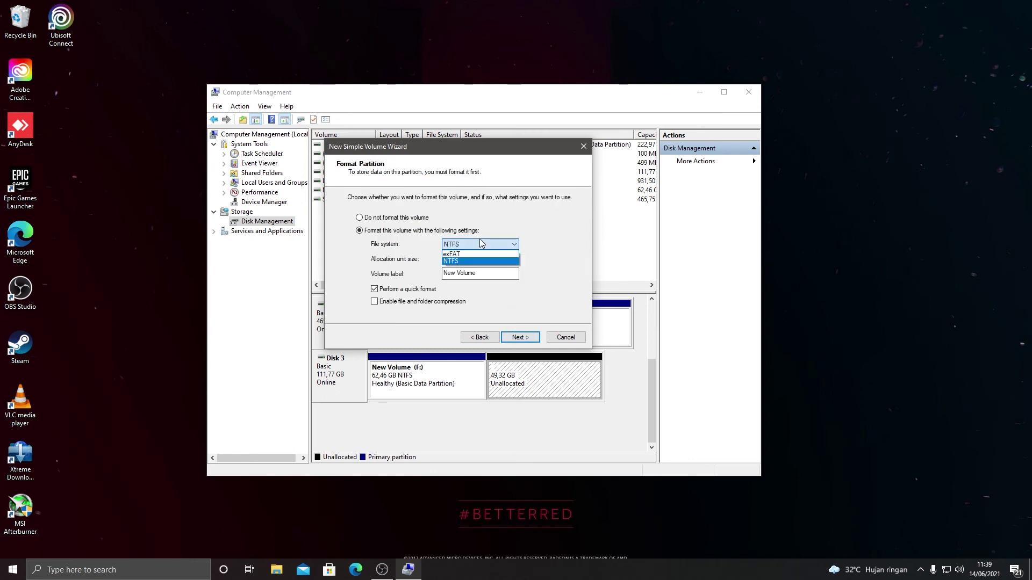
click(482, 245)
click(484, 260)
click(497, 268)
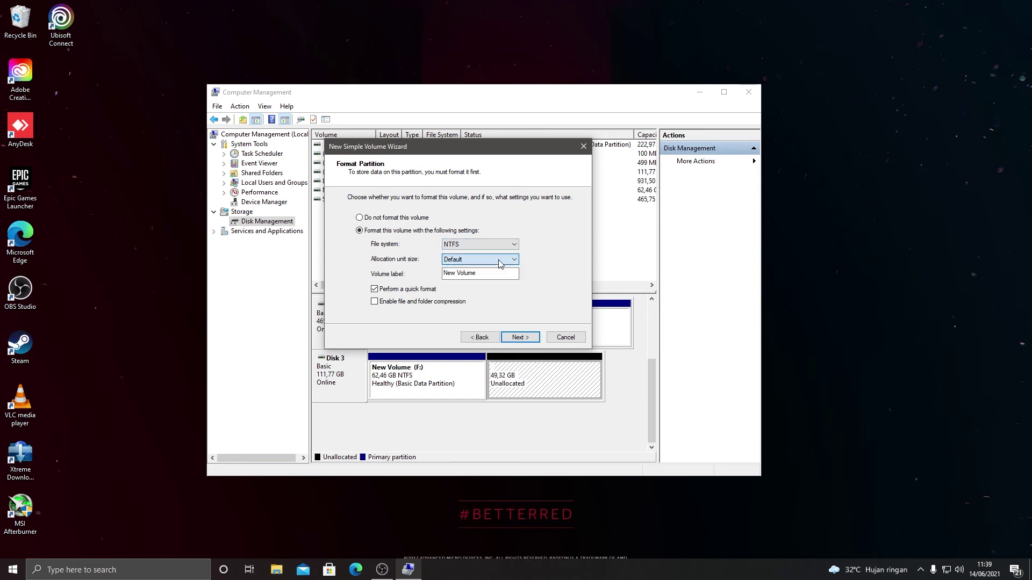
click(504, 273)
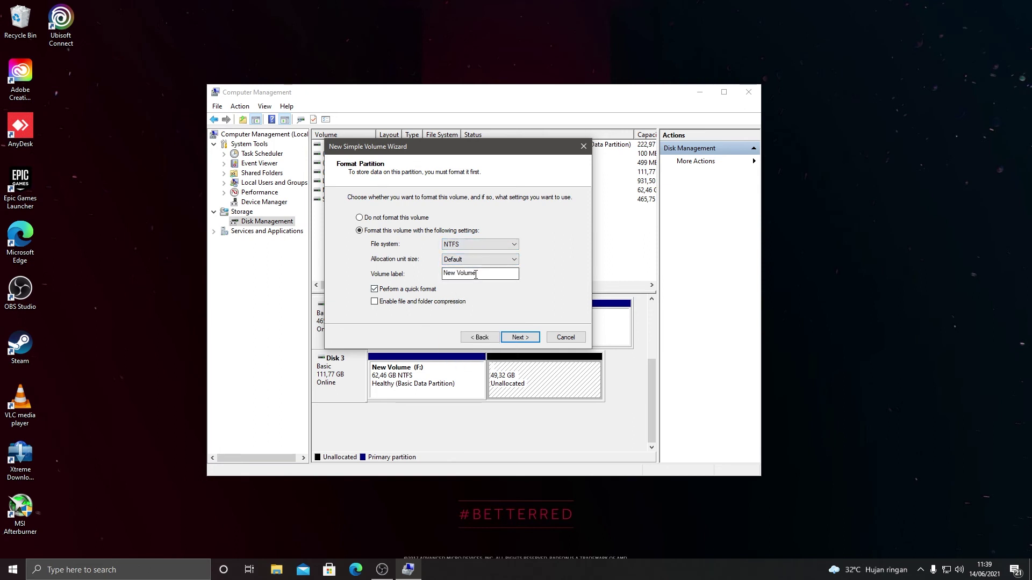
click(516, 337)
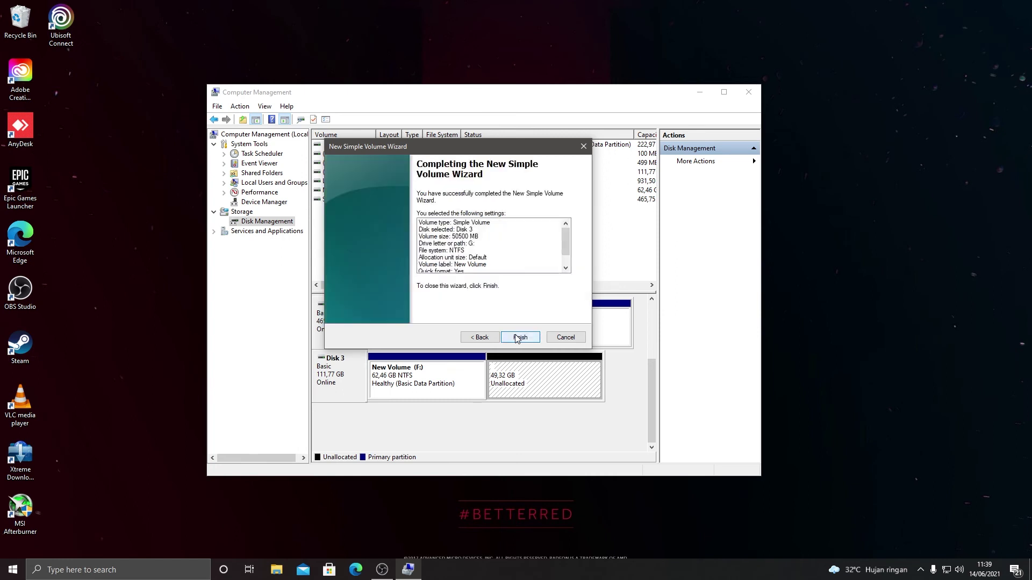
click(565, 268)
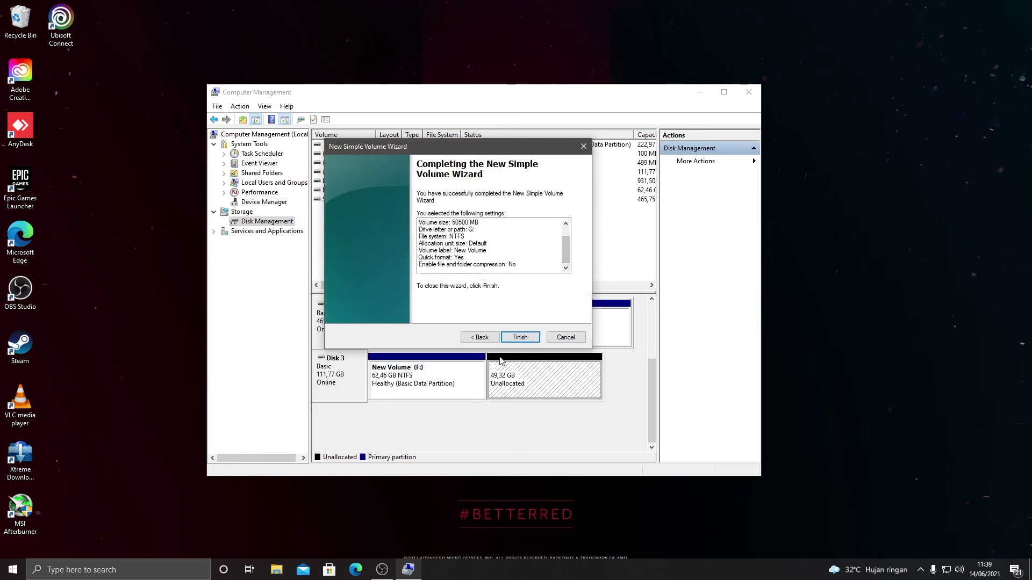
click(520, 337)
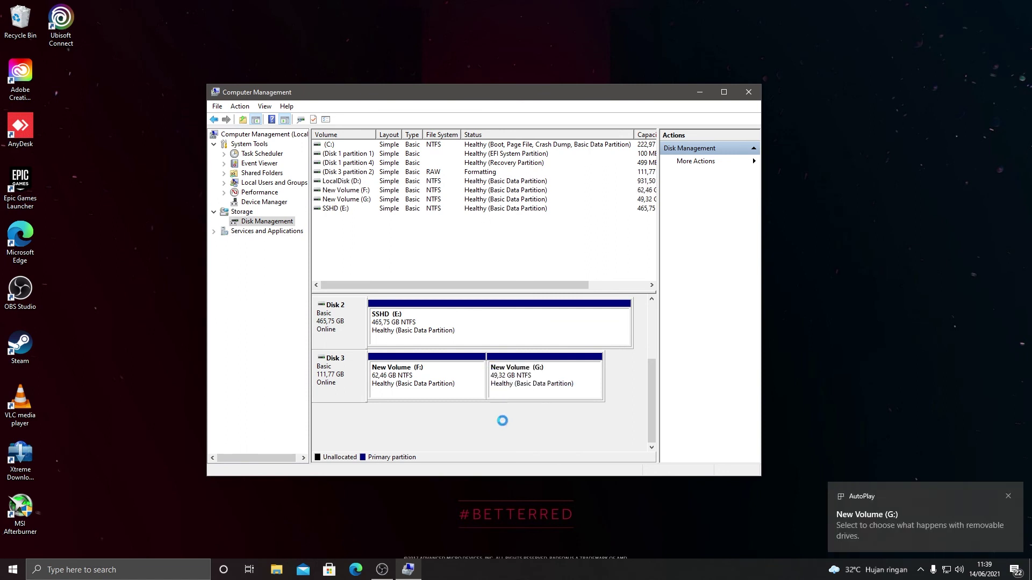
Switch to File Explorer and examine the F: and G: volumes among the drives under This PC
click(460, 384)
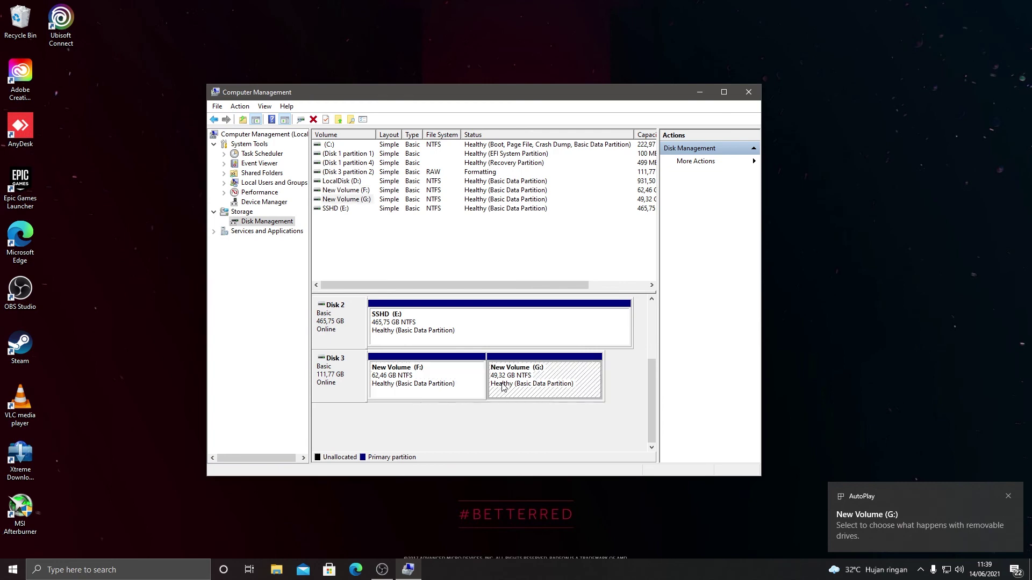
click(277, 570)
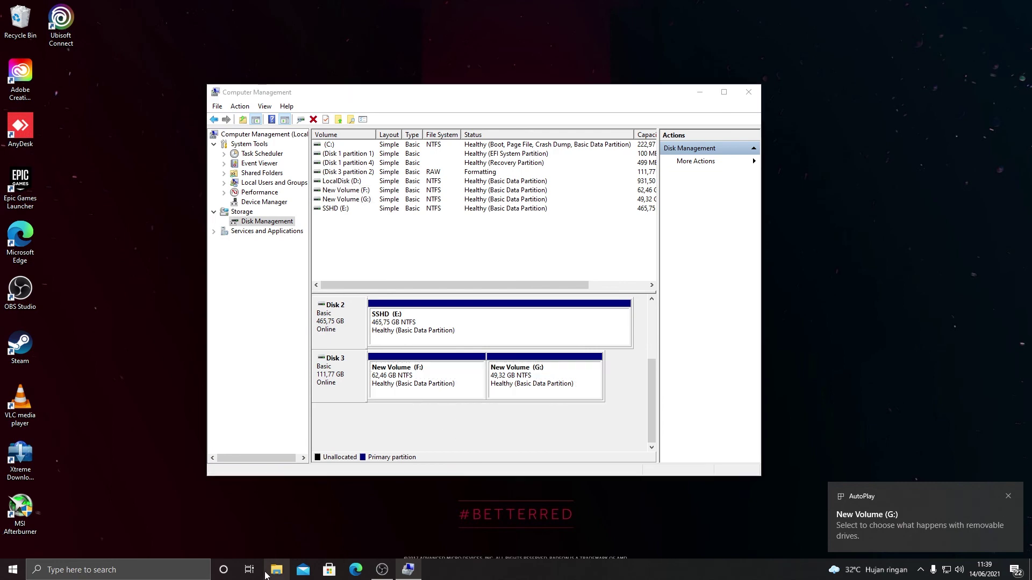
click(67, 164)
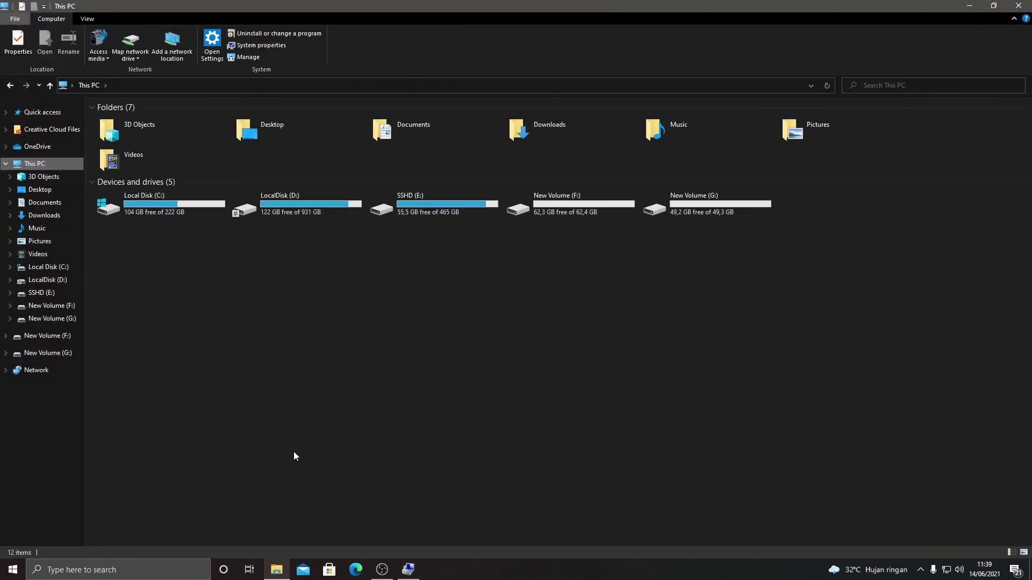
drag(584, 265, 779, 209)
click(701, 272)
drag(524, 302, 737, 201)
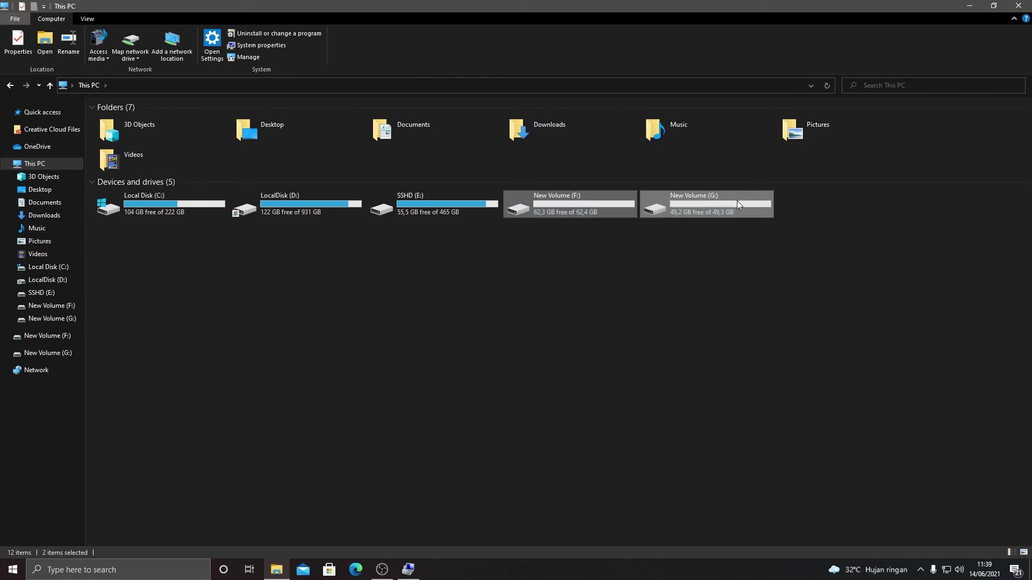
click(561, 318)
drag(528, 309, 766, 213)
click(752, 281)
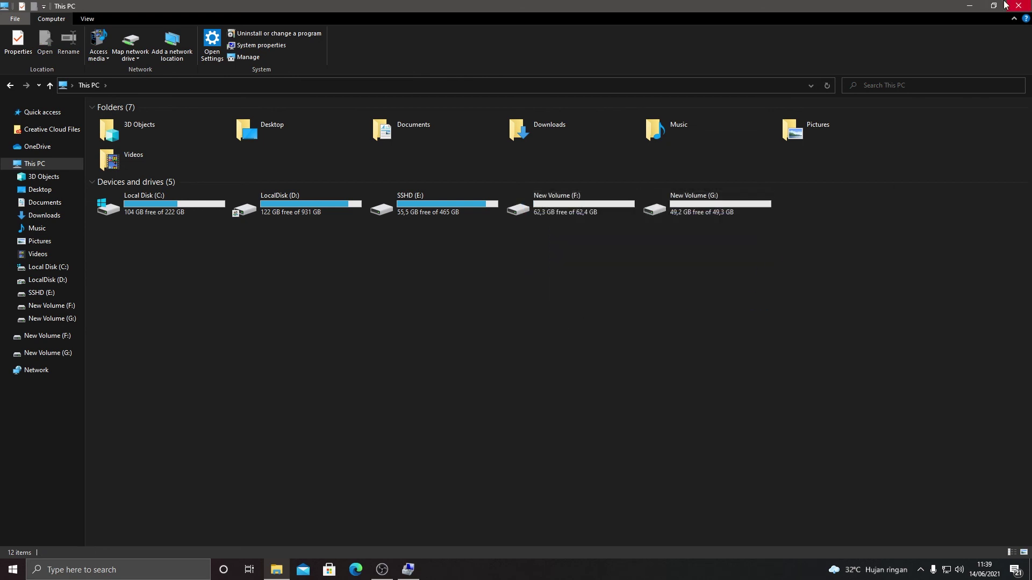
Open New Volume (F:) and New Volume (G:) to check their contents, and return to This PC
double_click(594, 199)
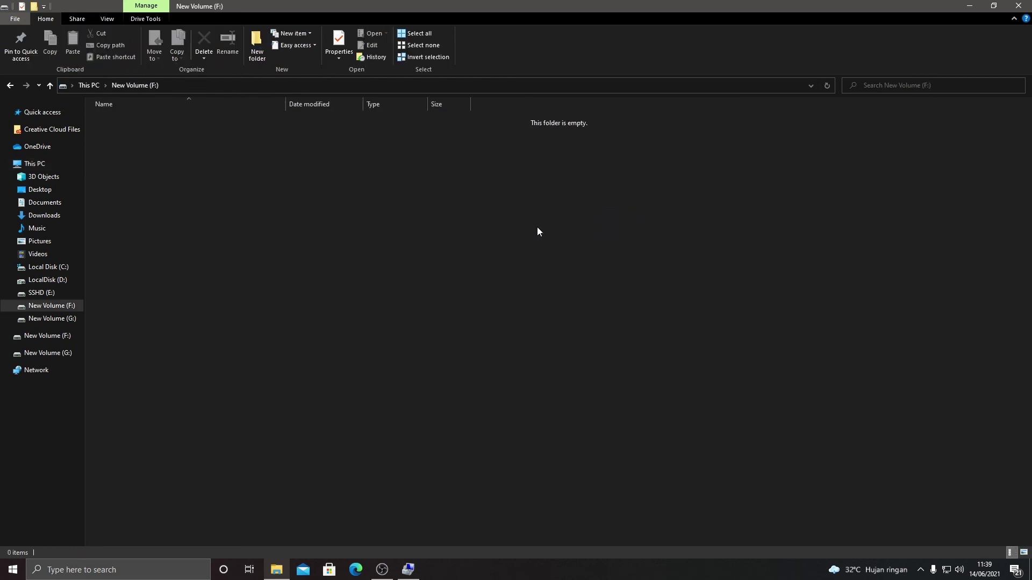
click(66, 318)
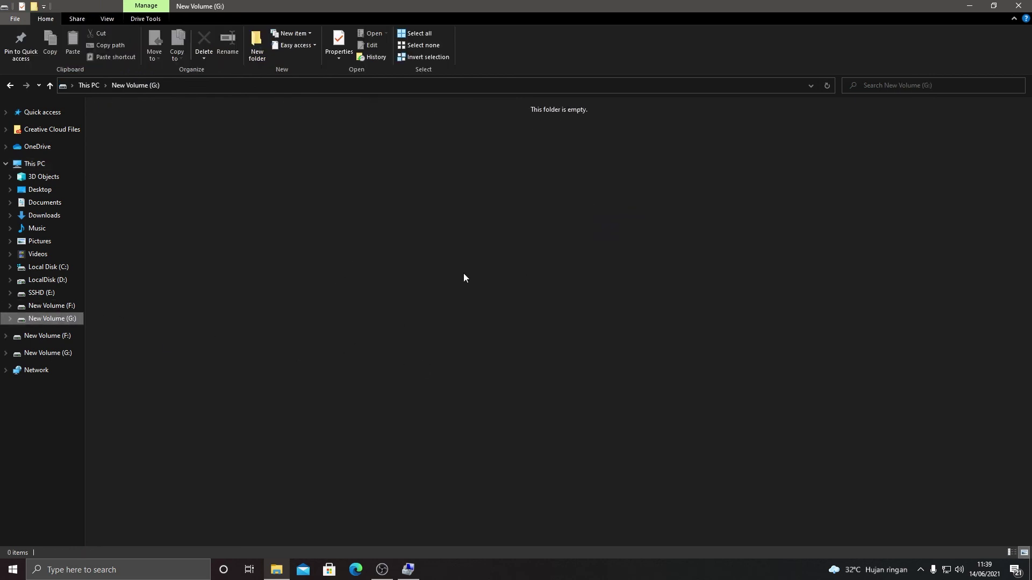
click(59, 161)
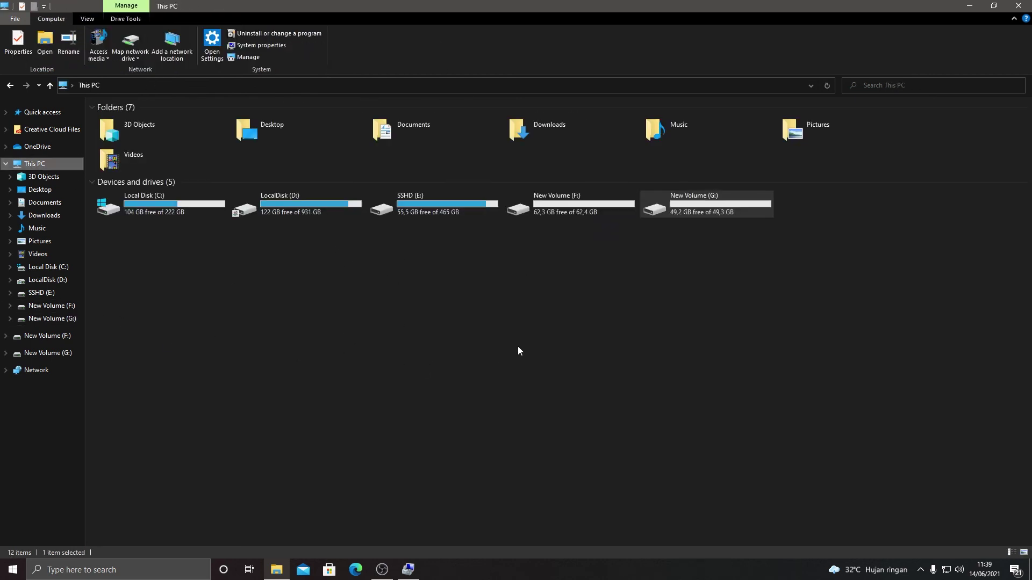